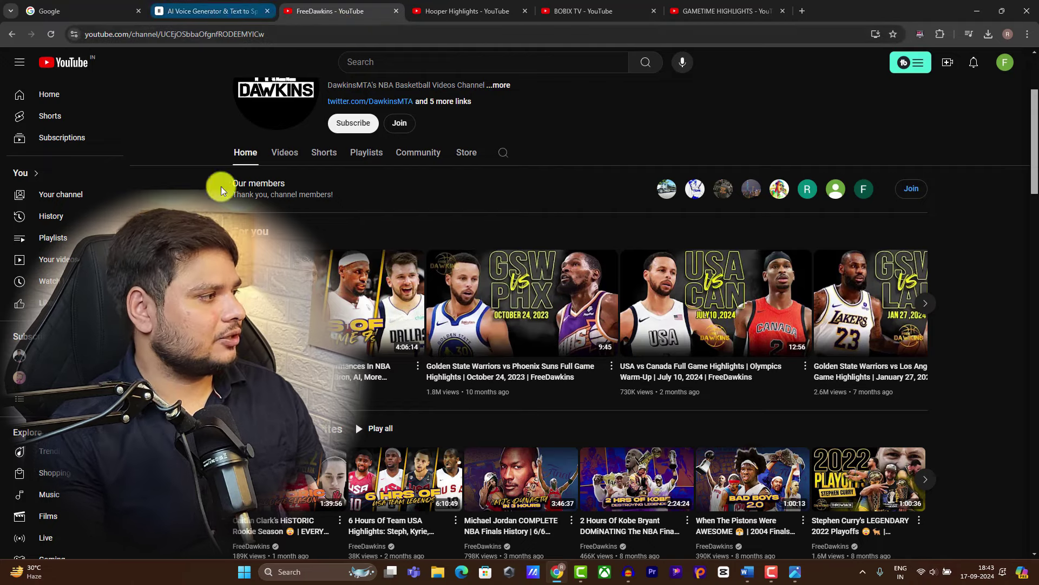
- Look over the FreeDawkins, Hooper Highlights and BOBIX TV channel pages on YouTube, then bring up GAMETIME HIGHLIGHTS
scroll(306, 223, "up", 3)
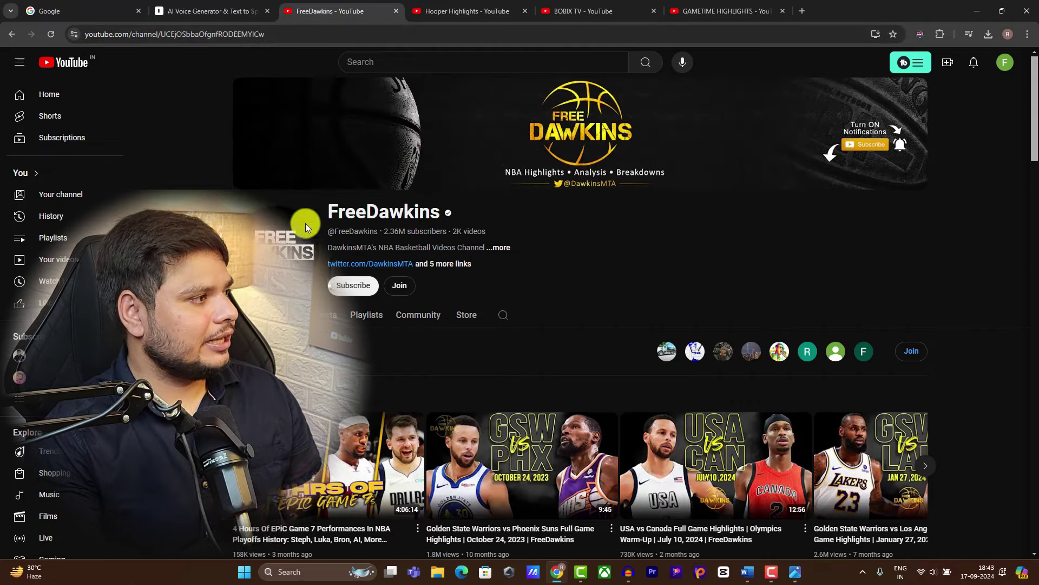
key("ctrl+Tab")
scroll(326, 218, "up", 3)
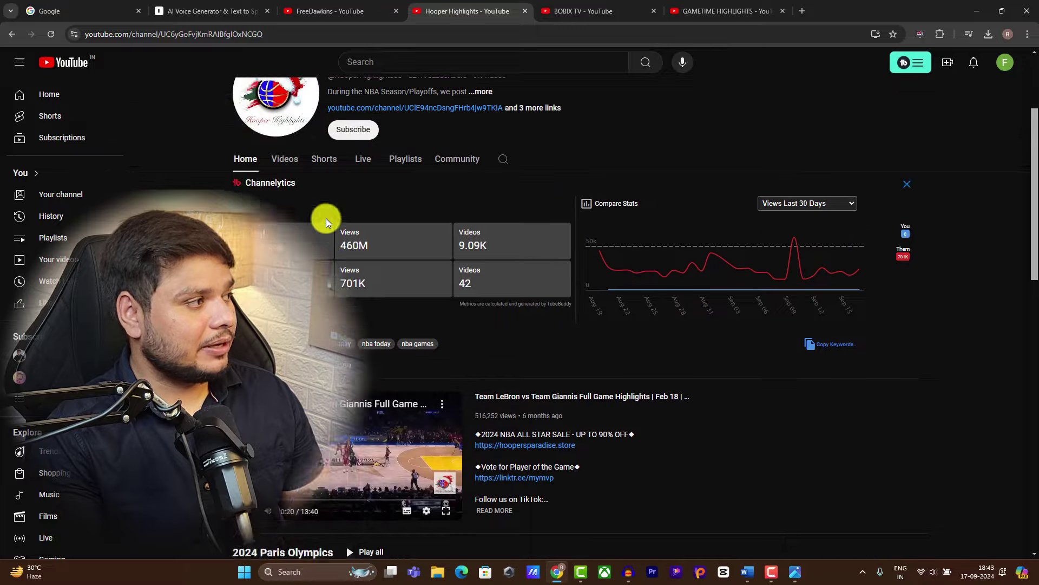
key("ctrl+Tab")
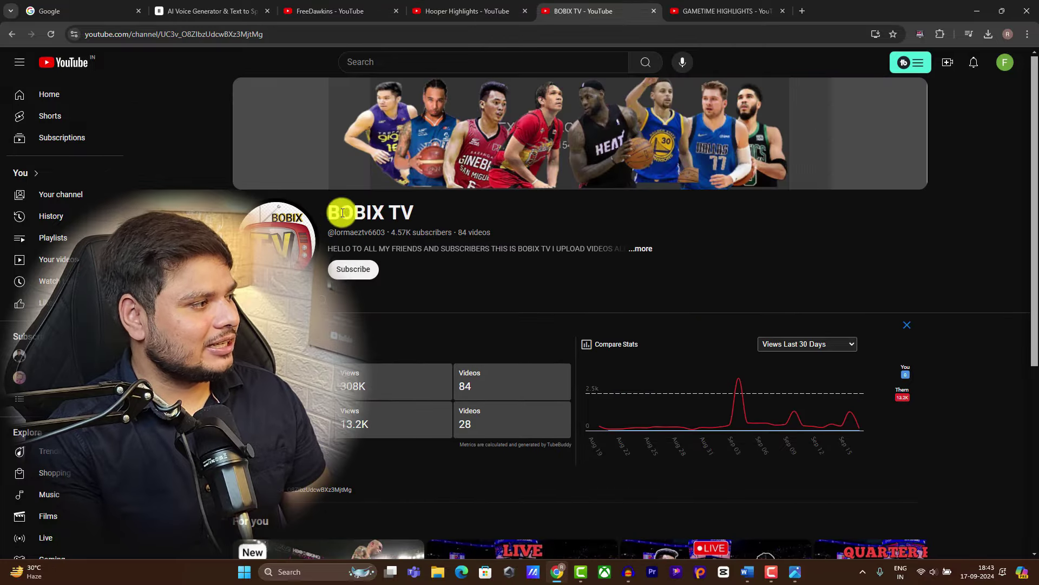
left_click(674, 10)
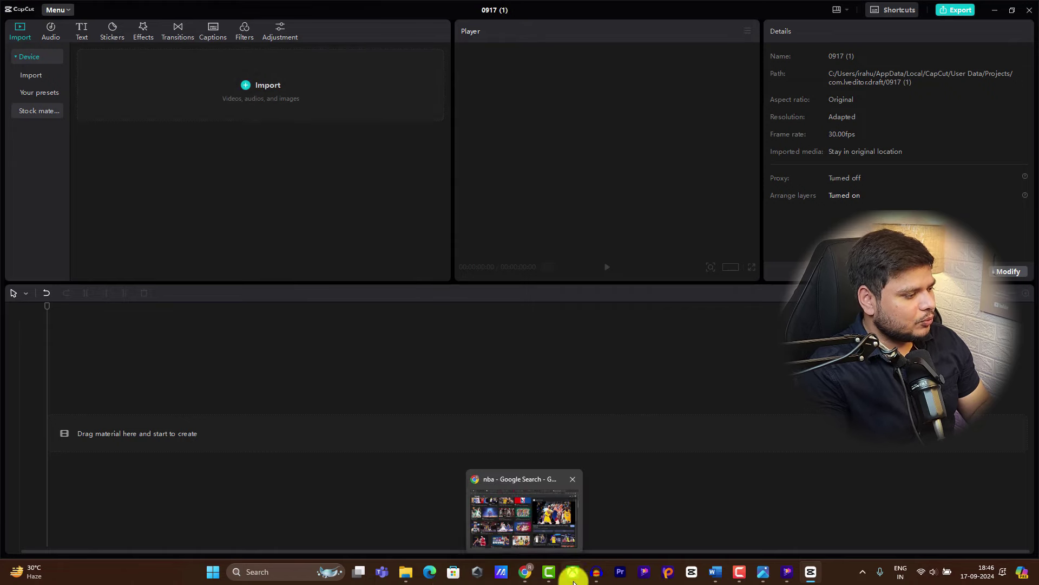
- Import the Team USA vs Germany highlights video into the CapCut project and place the ElevenLabs voiceover at the timeline's start
left_click(406, 573)
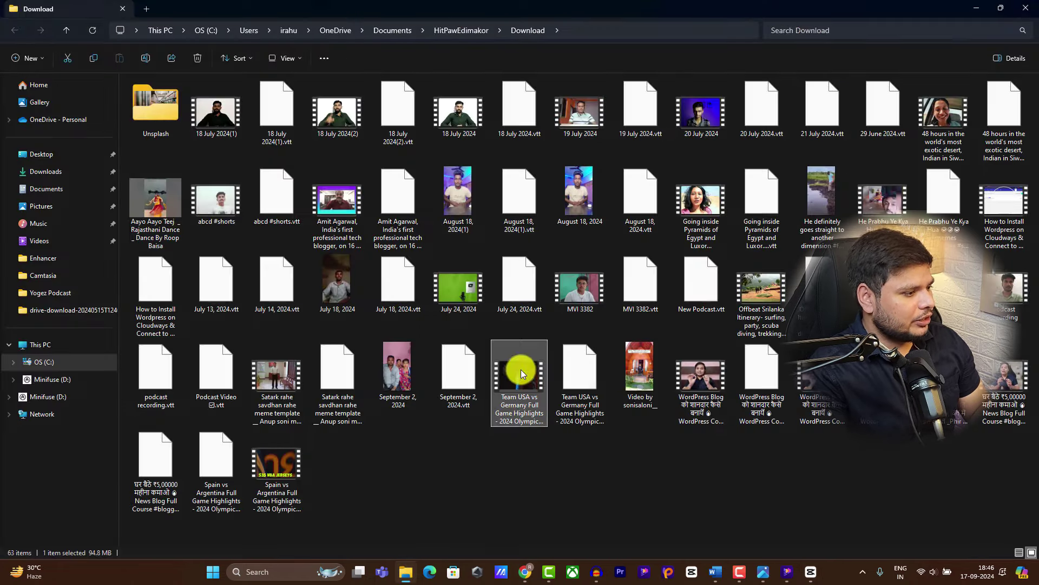
left_click_drag(521, 370, 161, 116)
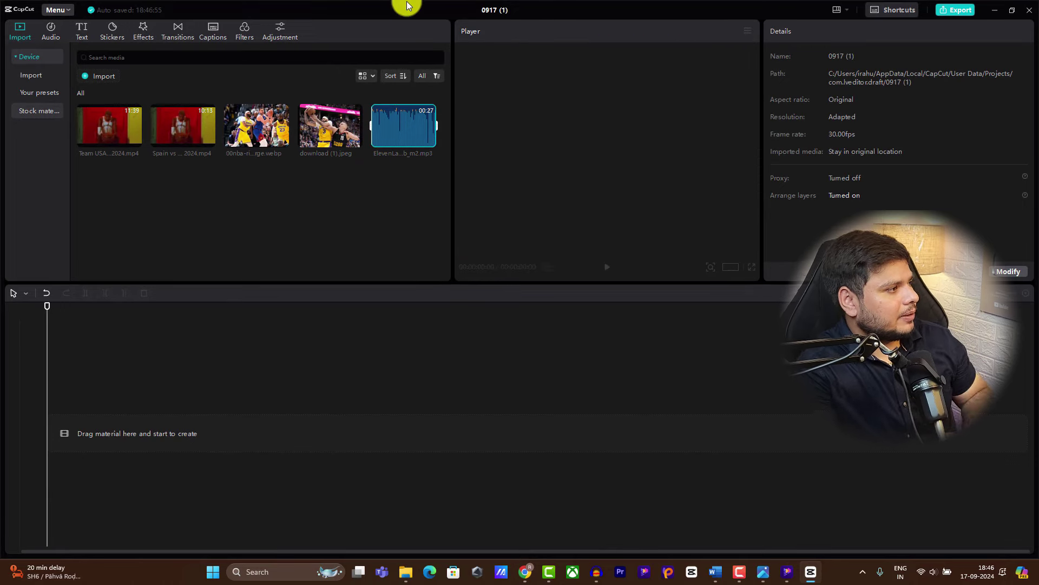
left_click_drag(406, 136, 99, 466)
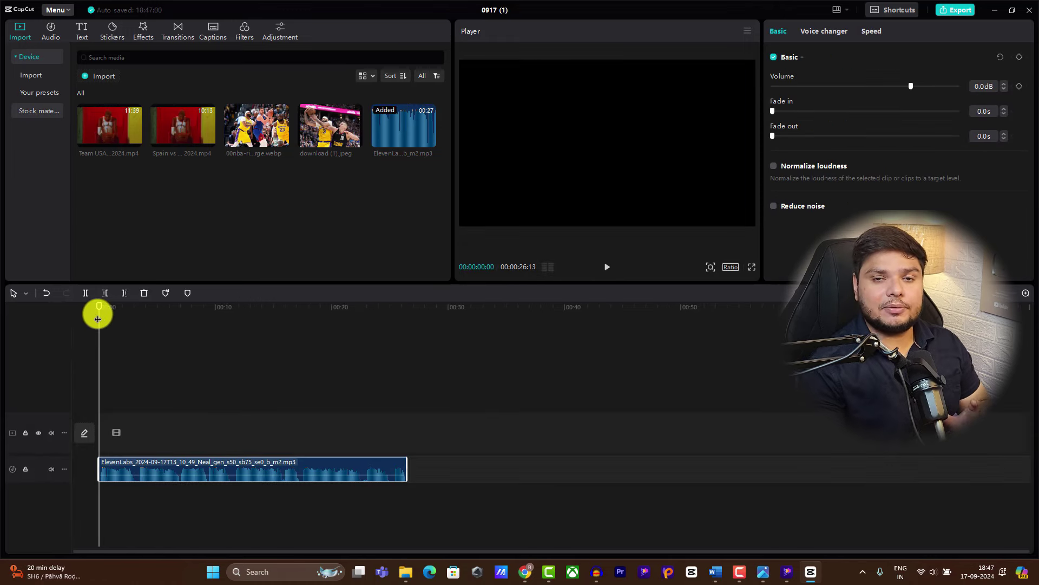
- Cut the short piece at about 11 seconds out of the voiceover and close the gap between the remaining parts
left_click_drag(99, 329, 230, 407)
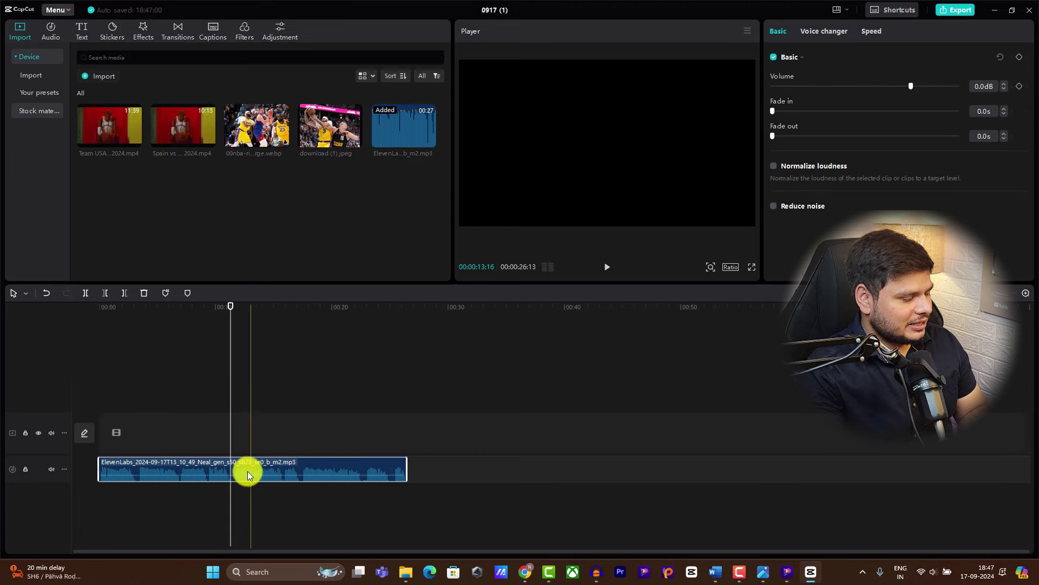
left_click(86, 292)
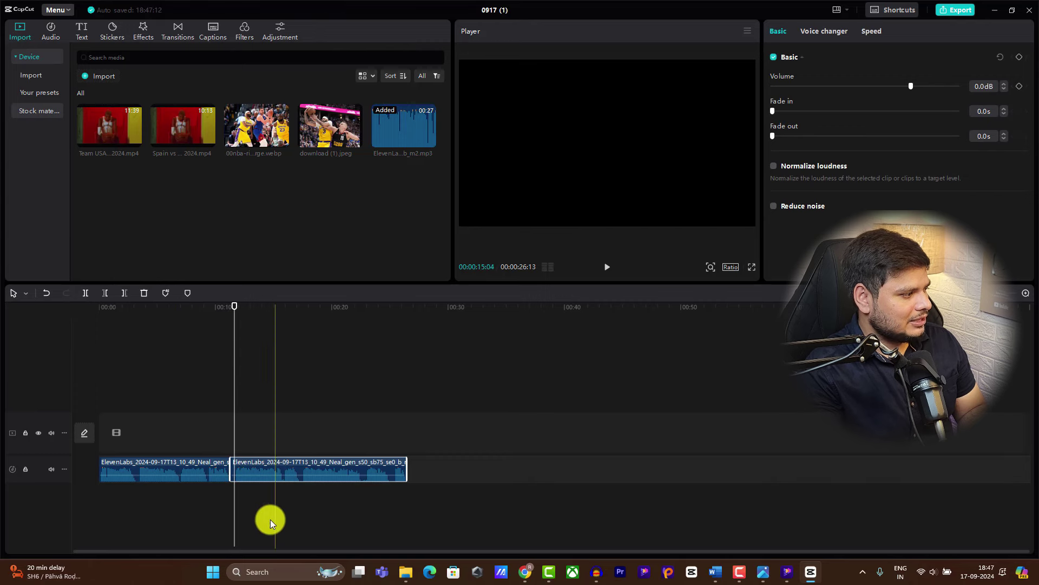
left_click(86, 293)
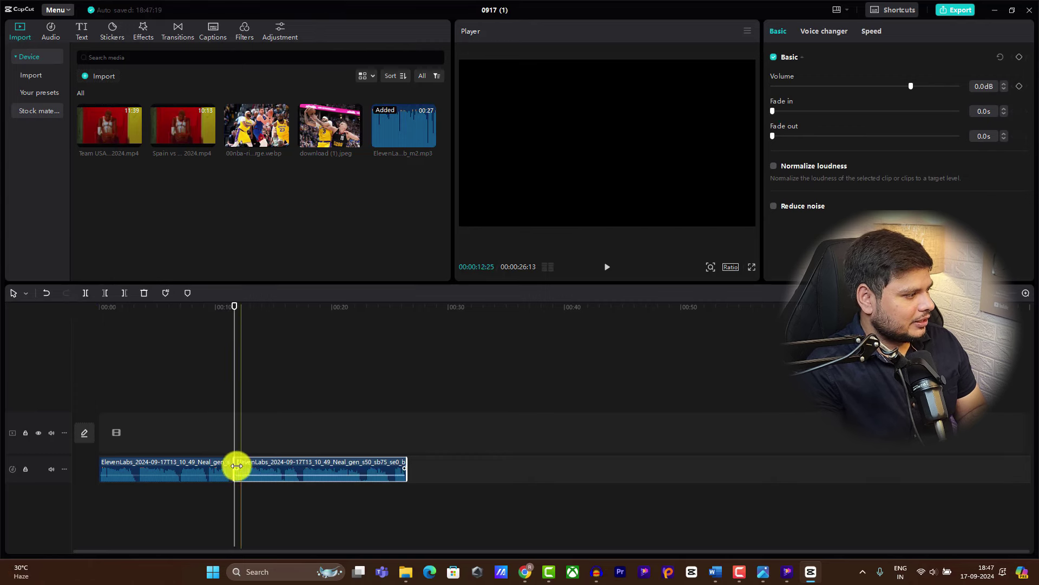
scroll(585, 471, "up", 5)
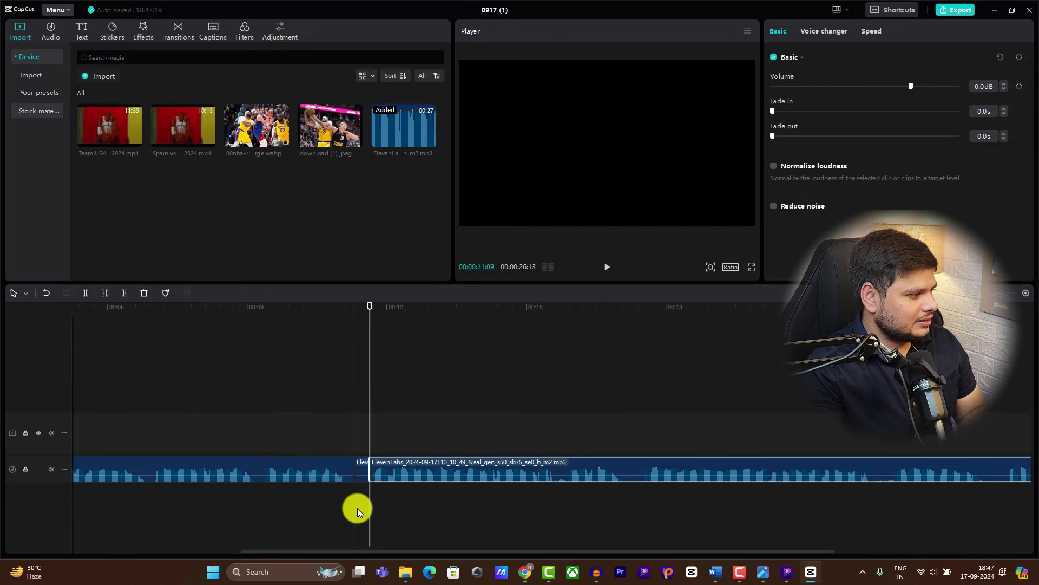
left_click(356, 463)
key("Delete")
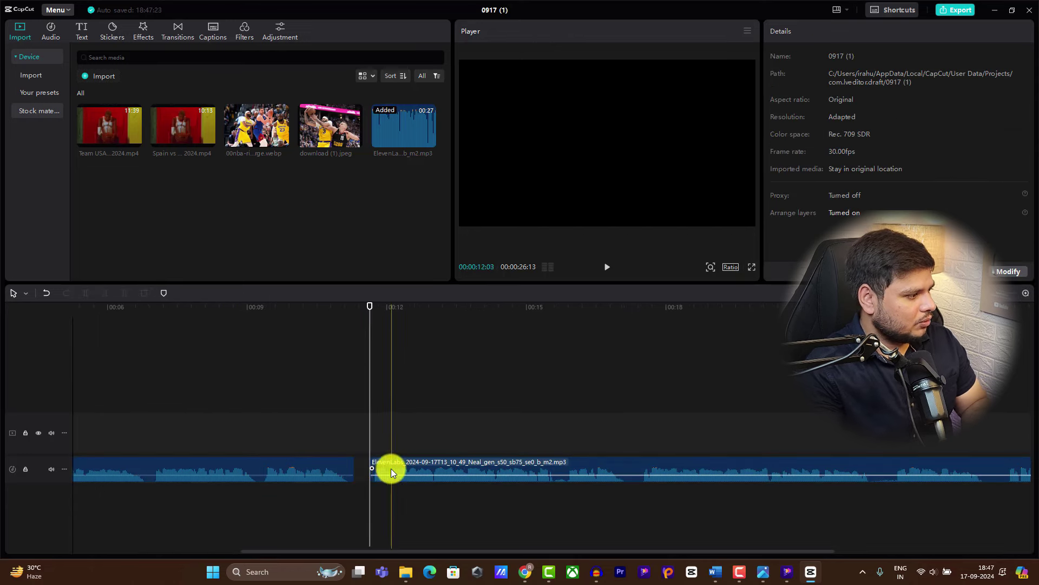
left_click_drag(390, 466, 371, 469)
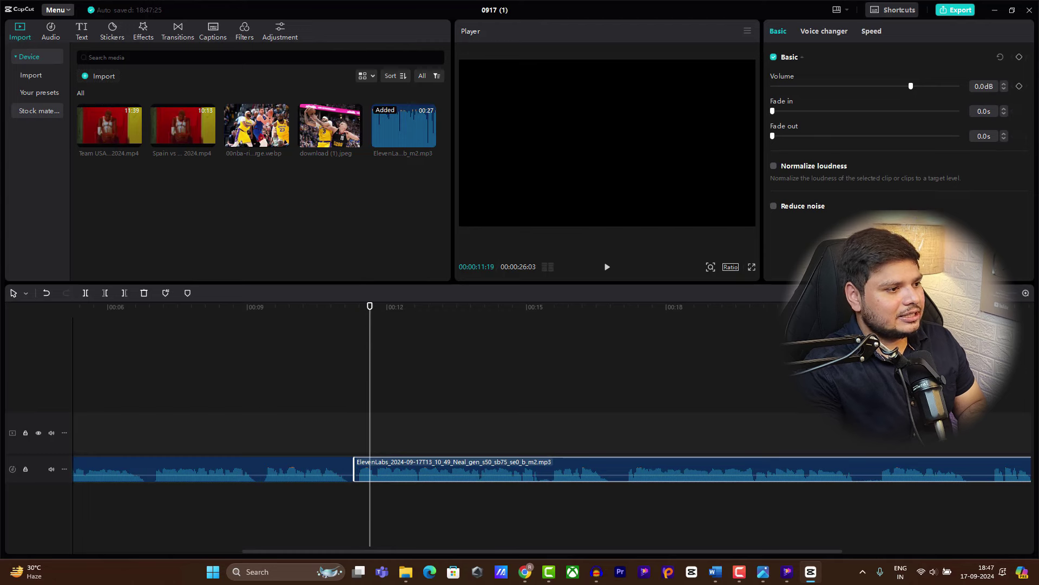
scroll(541, 471, "down", 4)
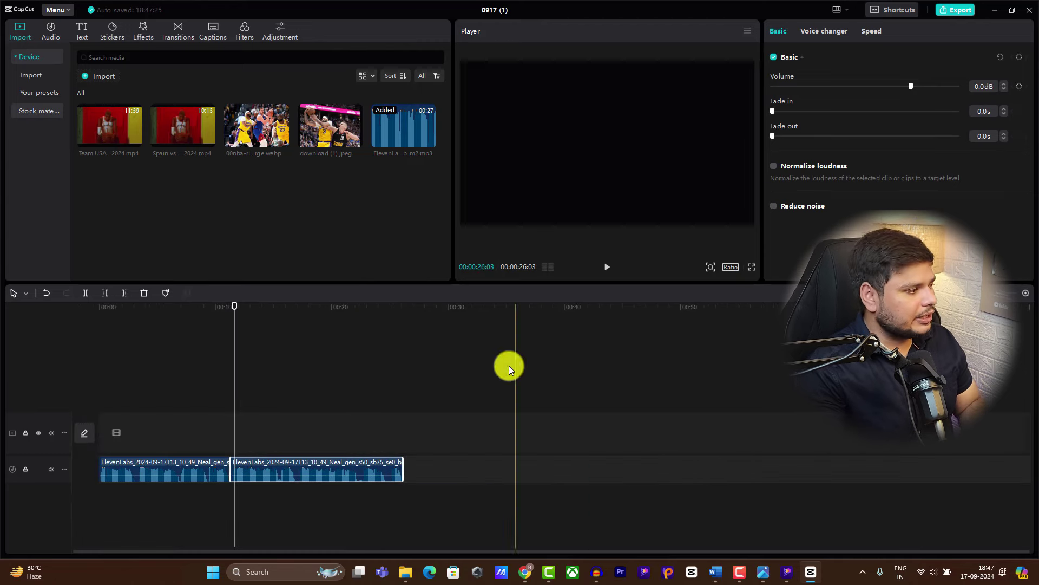
- Add the Team USA vs Germany video at the start of the timeline and trim off its first 17 seconds or so
left_click_drag(238, 316, 90, 337)
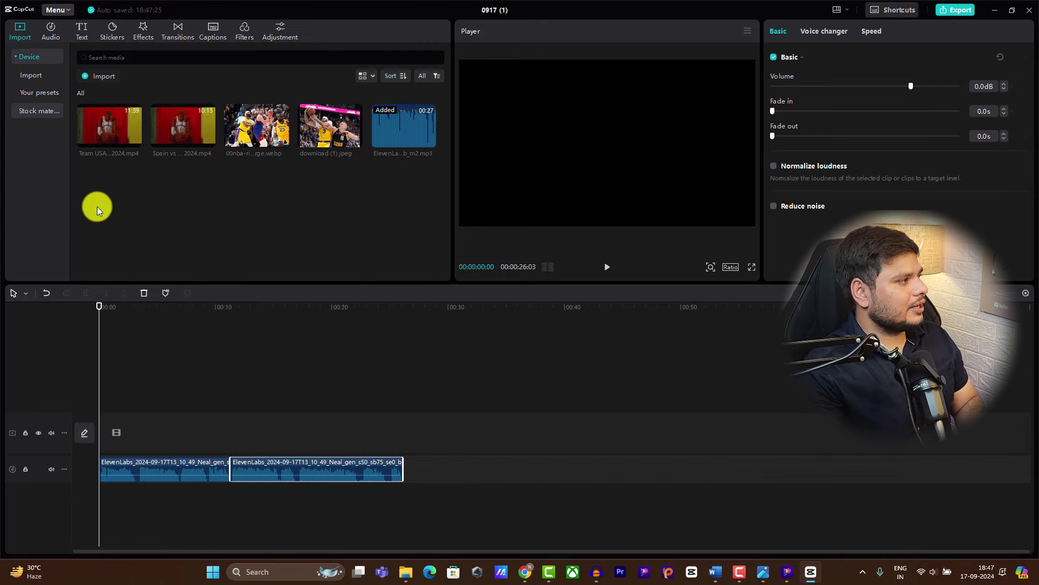
left_click_drag(116, 133, 1027, 343)
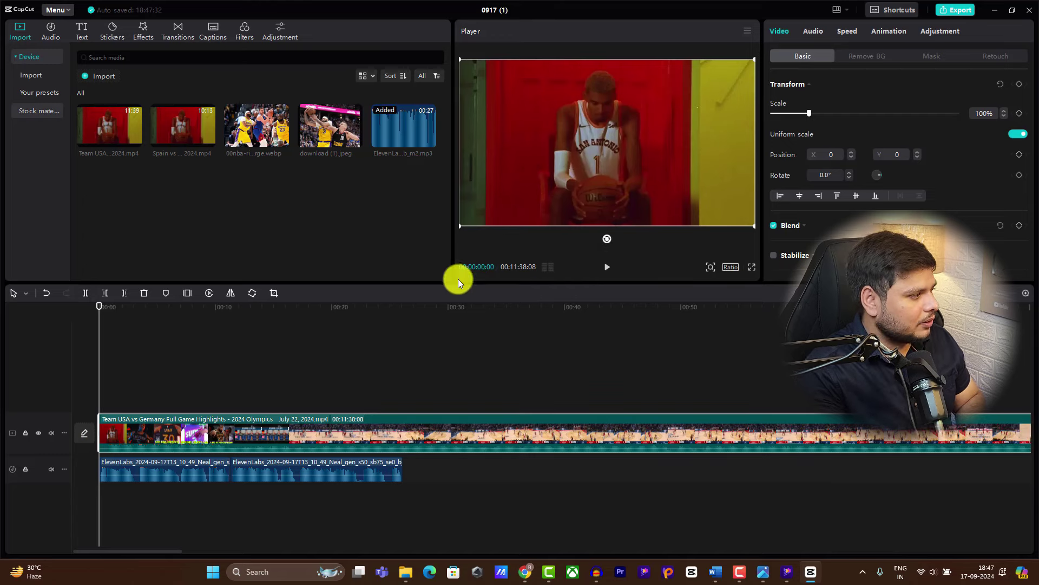
left_click_drag(109, 313, 302, 379)
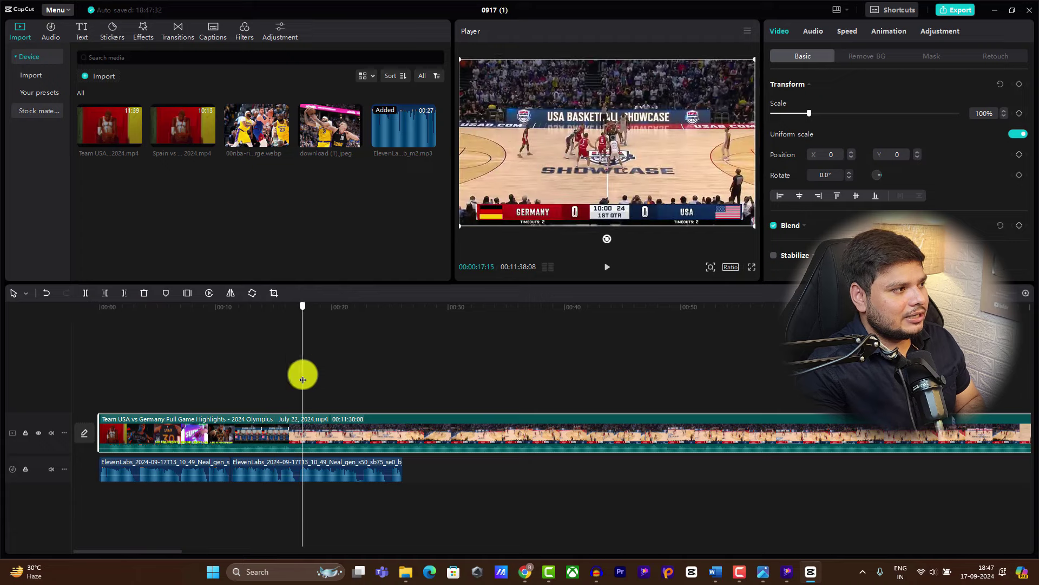
left_click(105, 293)
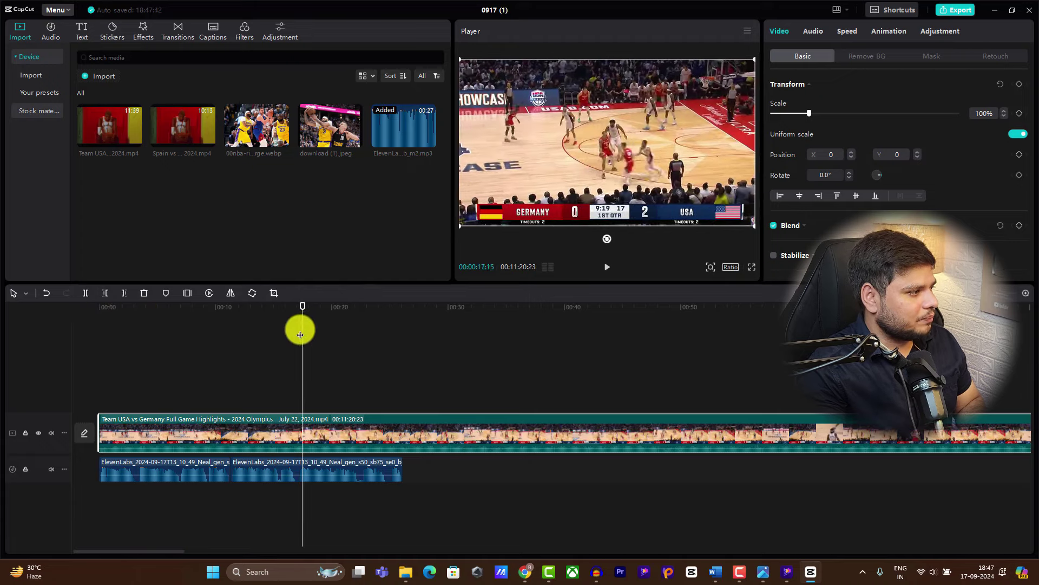
- Split the Team USA vs Germany clip at 00:00:03:16 and 00:00:20:22 and delete the section between the cuts
left_click_drag(299, 330, 140, 394)
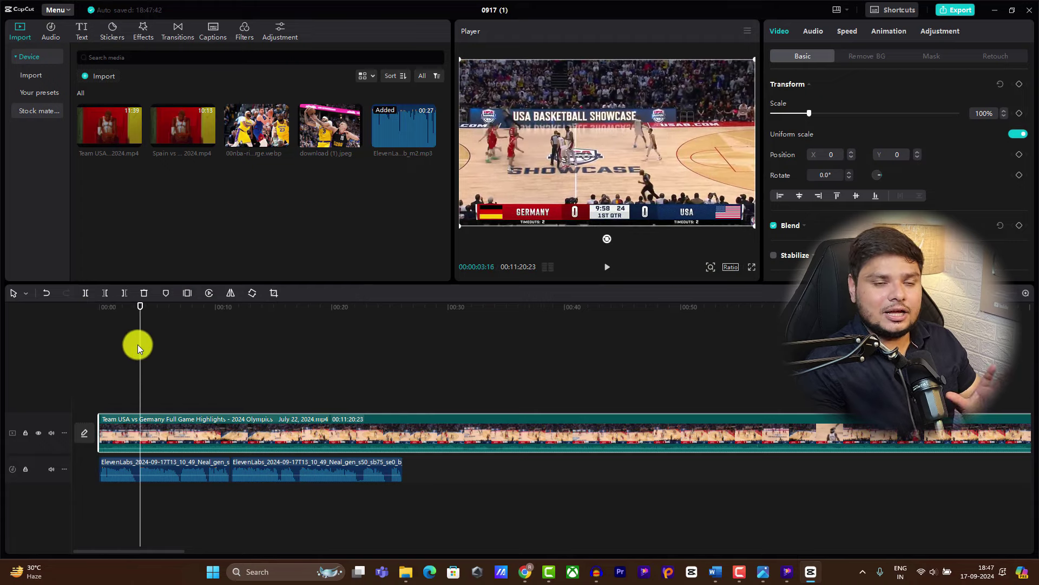
left_click(86, 295)
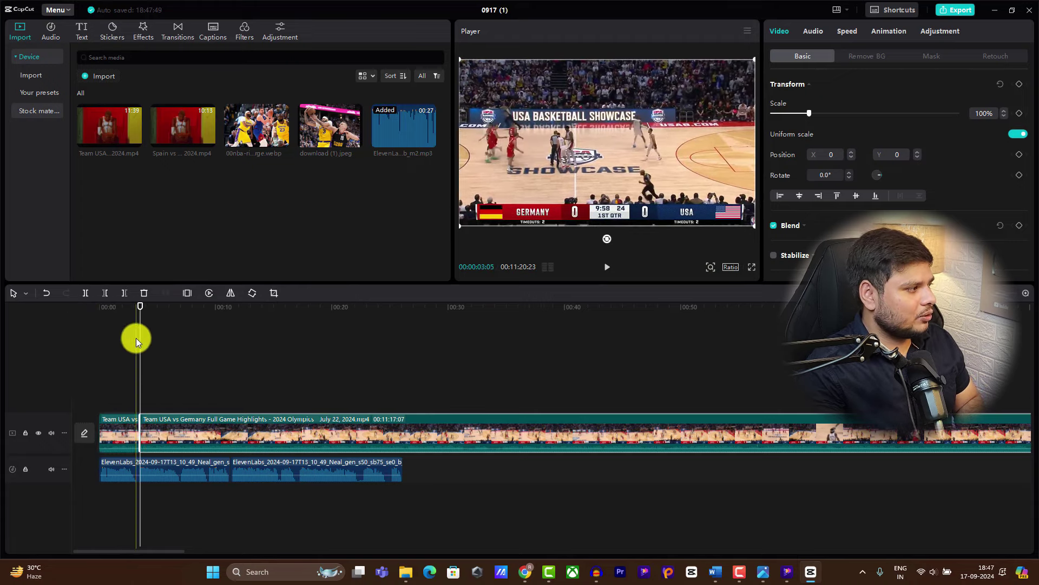
left_click_drag(142, 341, 340, 358)
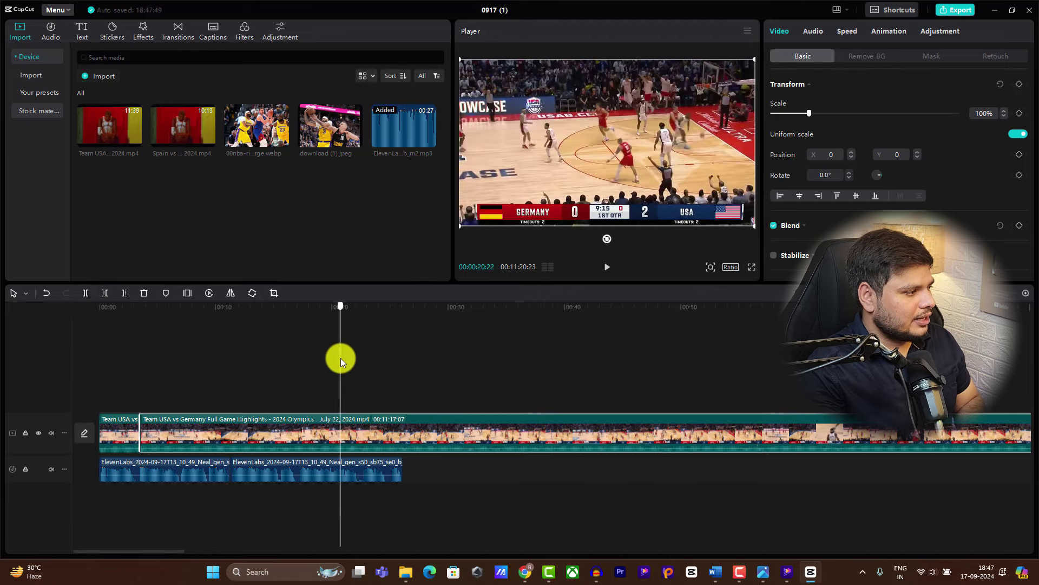
left_click(87, 291)
left_click(277, 424)
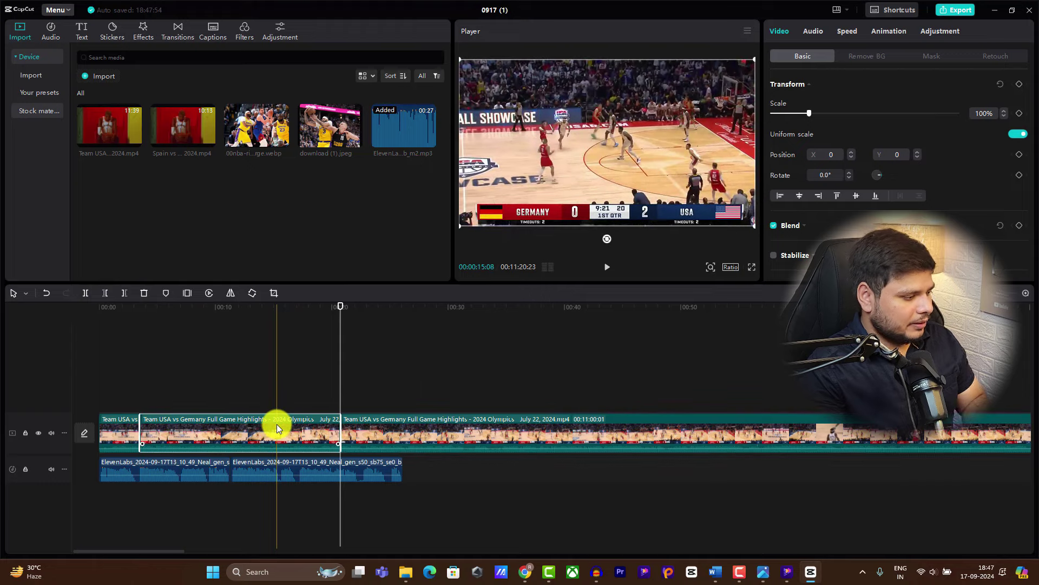
key("ctrl+z")
- Split the Team USA vs Germany clip at 00:00:07:16 and trim about 11 seconds off the start of the part after it
left_click_drag(339, 336, 186, 353)
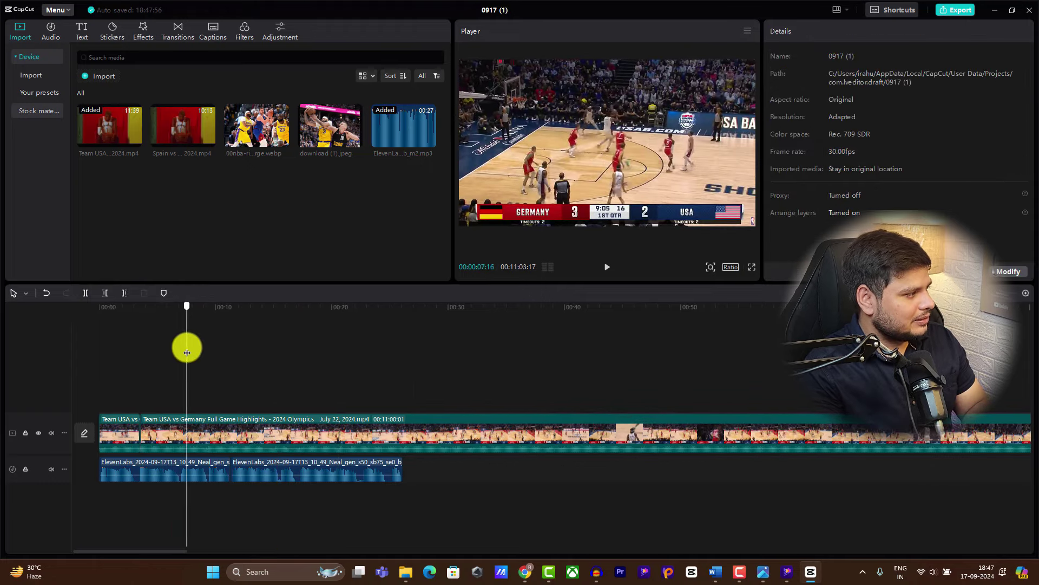
left_click(85, 293)
left_click(250, 357)
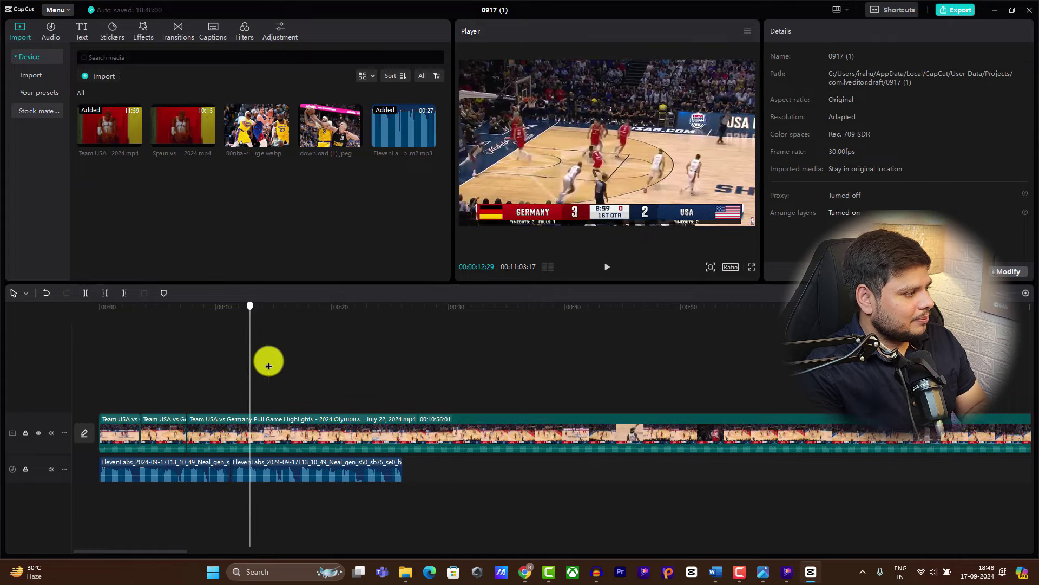
left_click_drag(267, 359, 336, 424)
left_click(337, 428)
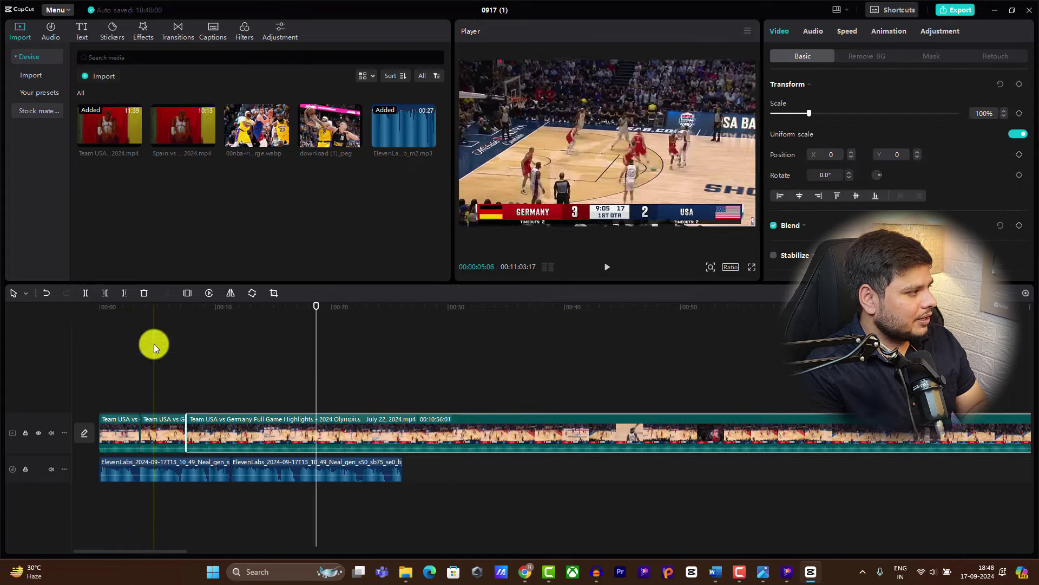
left_click(105, 292)
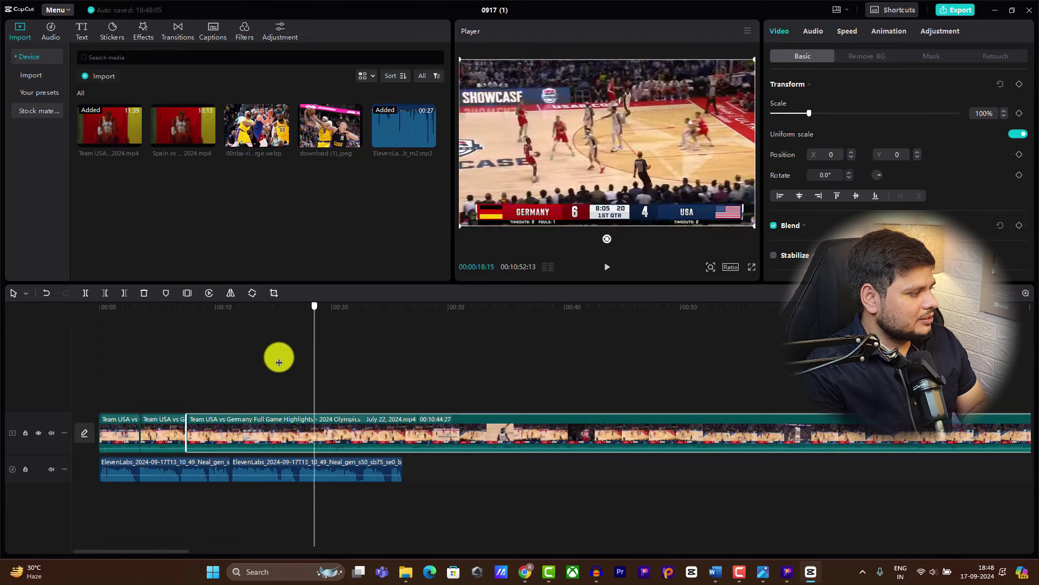
- Split the last Team USA vs Germany clip at 00:00:12:10 and delete everything after the cut
left_click(242, 358)
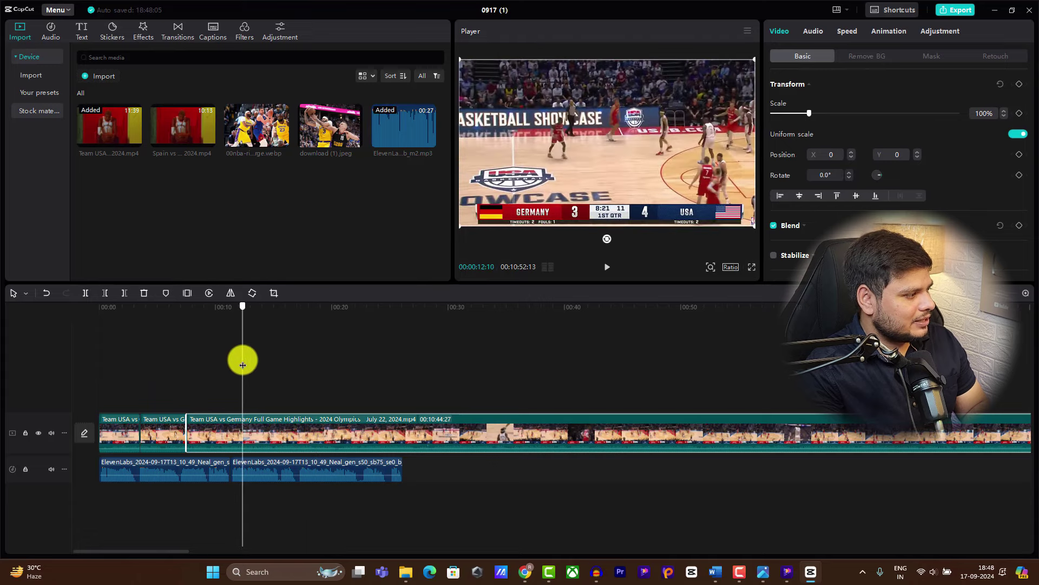
left_click(85, 292)
key("Delete")
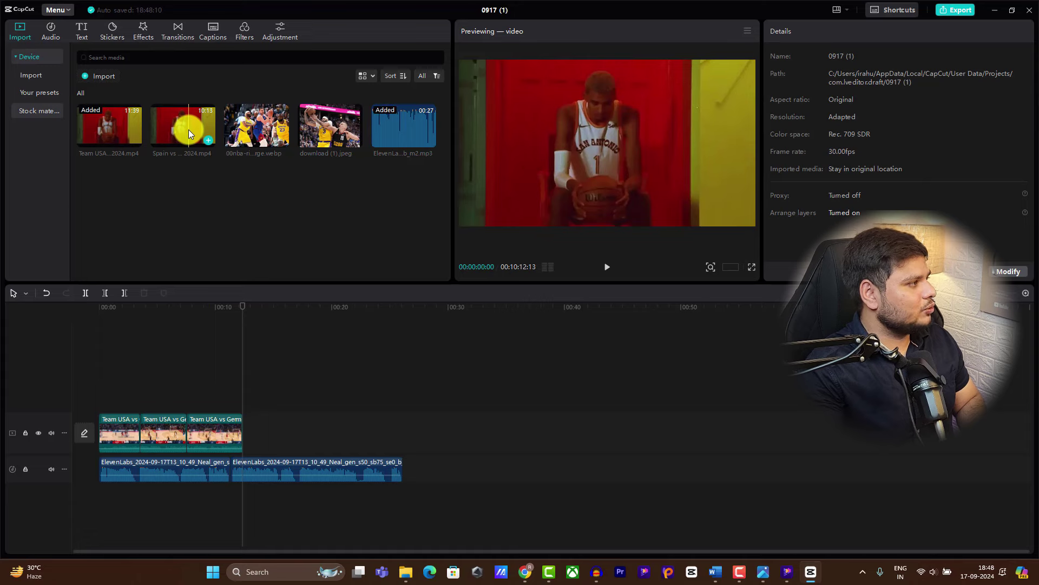
- Add the Spain vs Argentina video on a track above the Team USA clips and cut off its intro before 00:00:16:24
left_click_drag(189, 129, 135, 387)
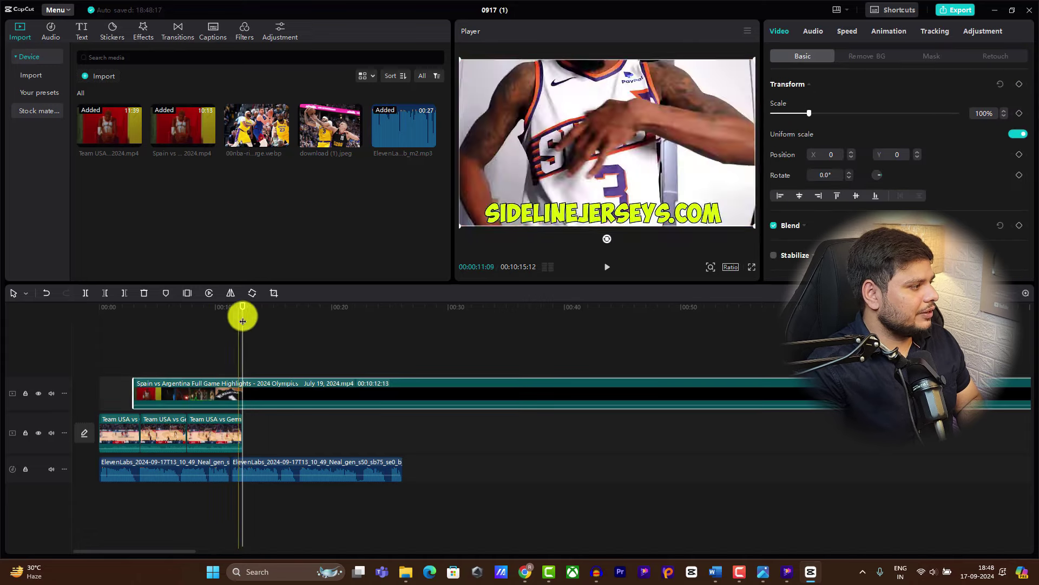
left_click_drag(243, 321, 295, 341)
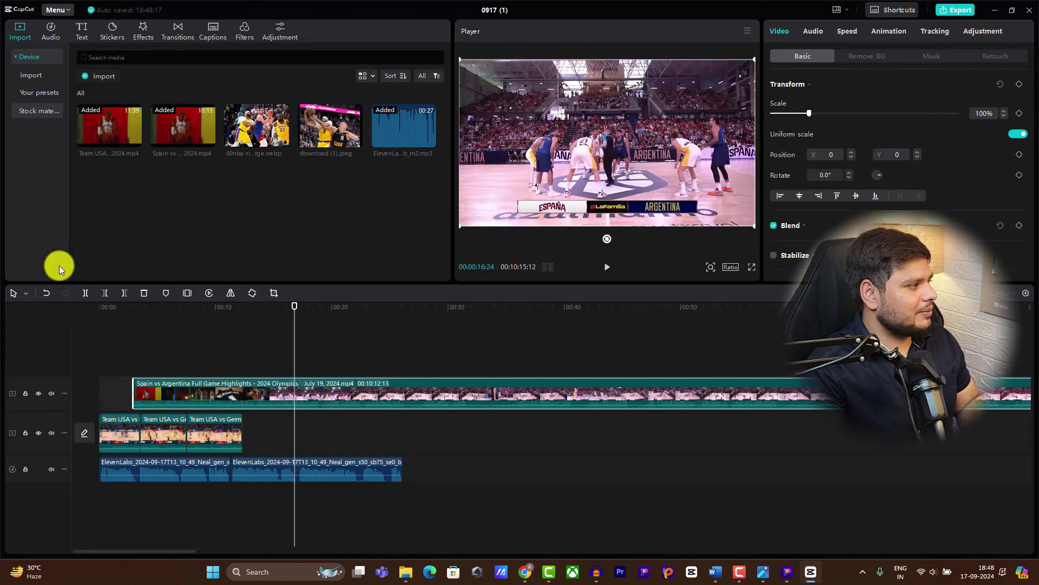
left_click(91, 294)
left_click(252, 389)
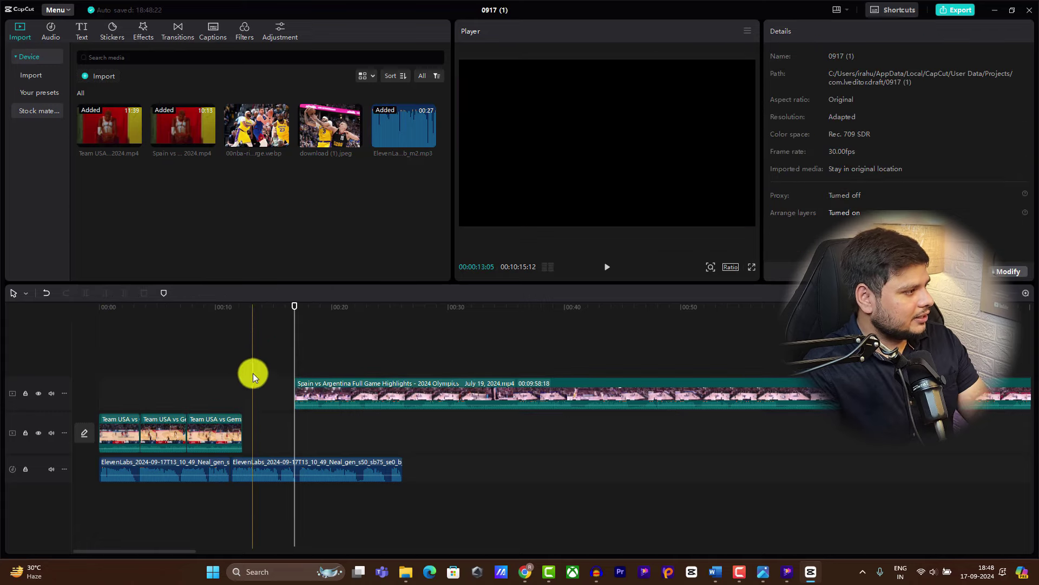
- Split the Spain vs Argentina clip at the end of the voiceover, 00:00:26:03
left_click_drag(295, 325, 403, 346)
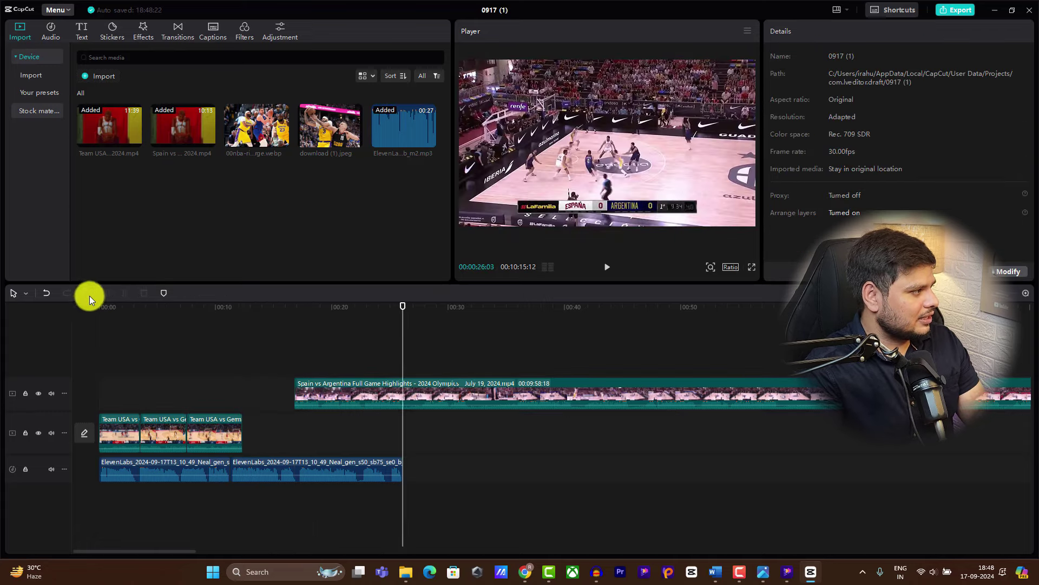
left_click(379, 388)
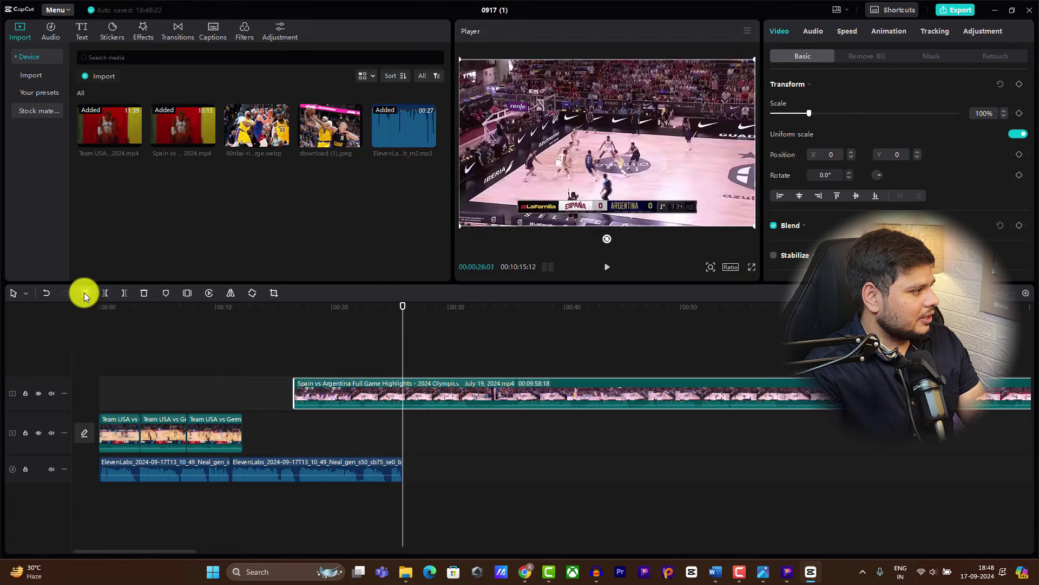
left_click(85, 292)
- Mute both Spain vs Argentina clips and all three Team USA vs Germany clips by lowering their volume to -∞ dB
left_click(319, 344)
left_click(410, 388)
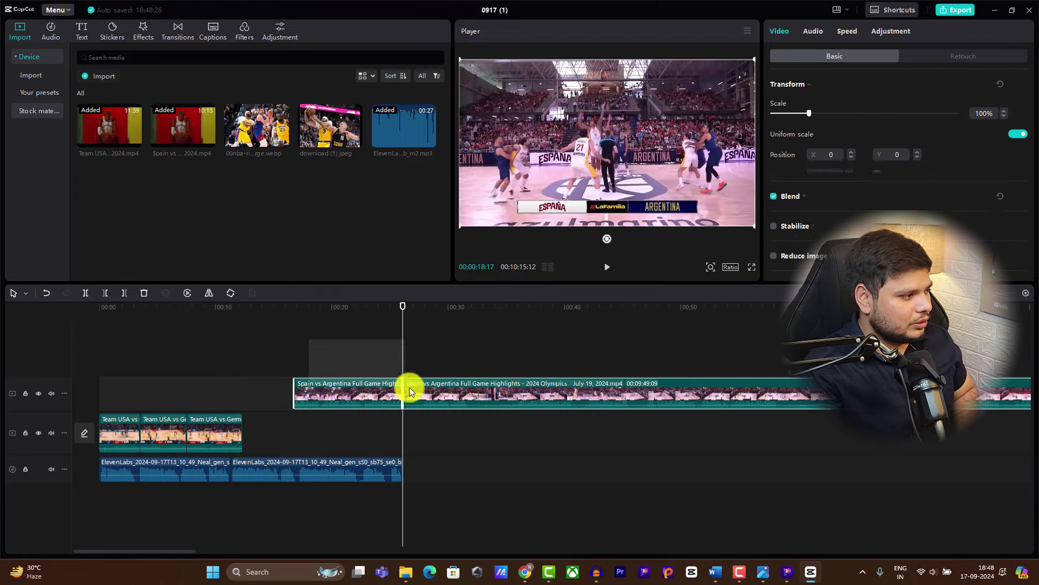
left_click(814, 37)
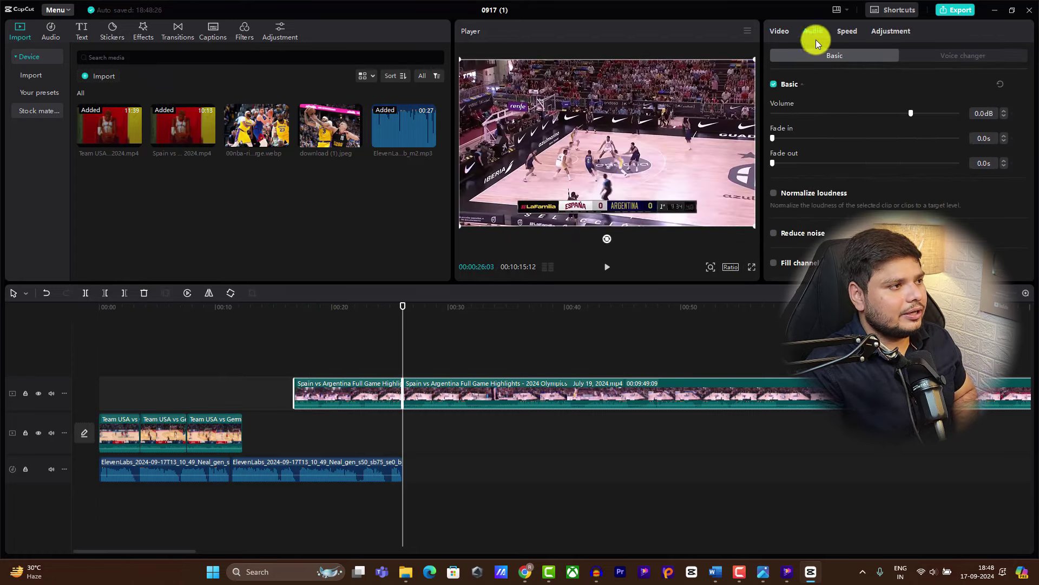
left_click_drag(922, 115, 909, 115)
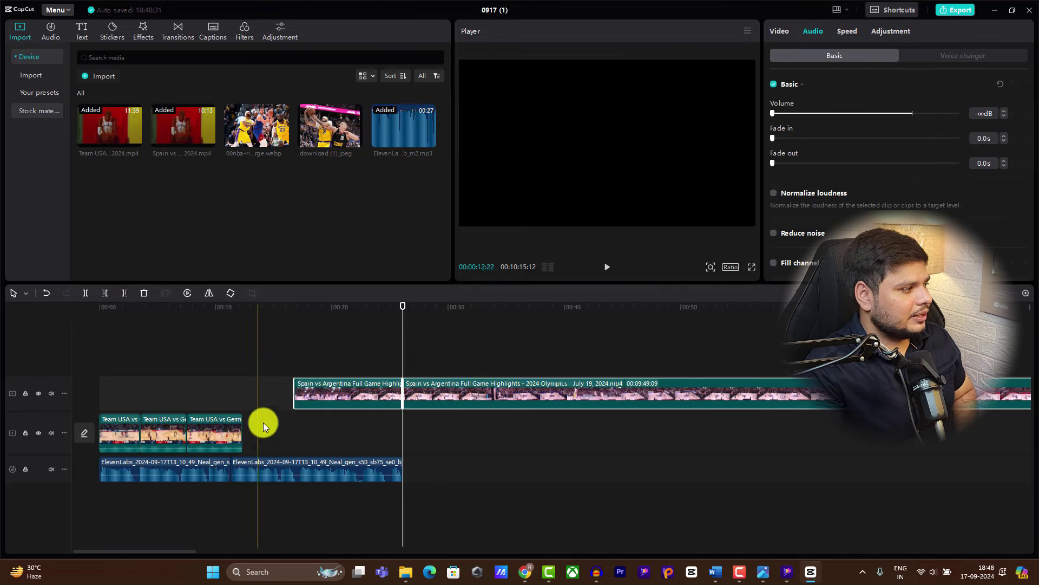
left_click_drag(264, 422, 103, 450)
left_click(814, 33)
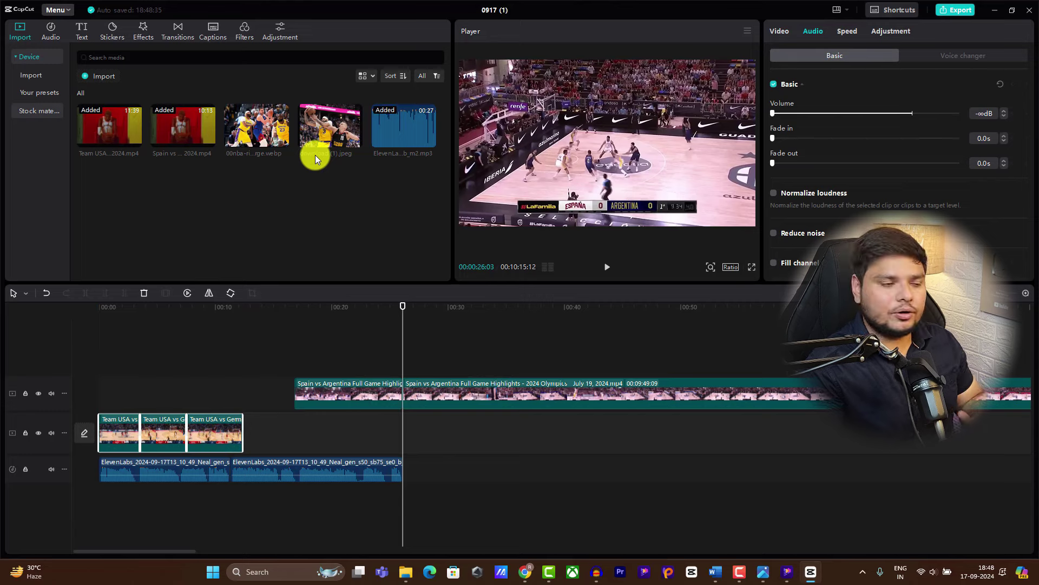
- Split the second Spain vs Argentina clip at 00:00:45:22 and delete the part before the cut, leaving the gap open
left_click(525, 405)
left_click(83, 292)
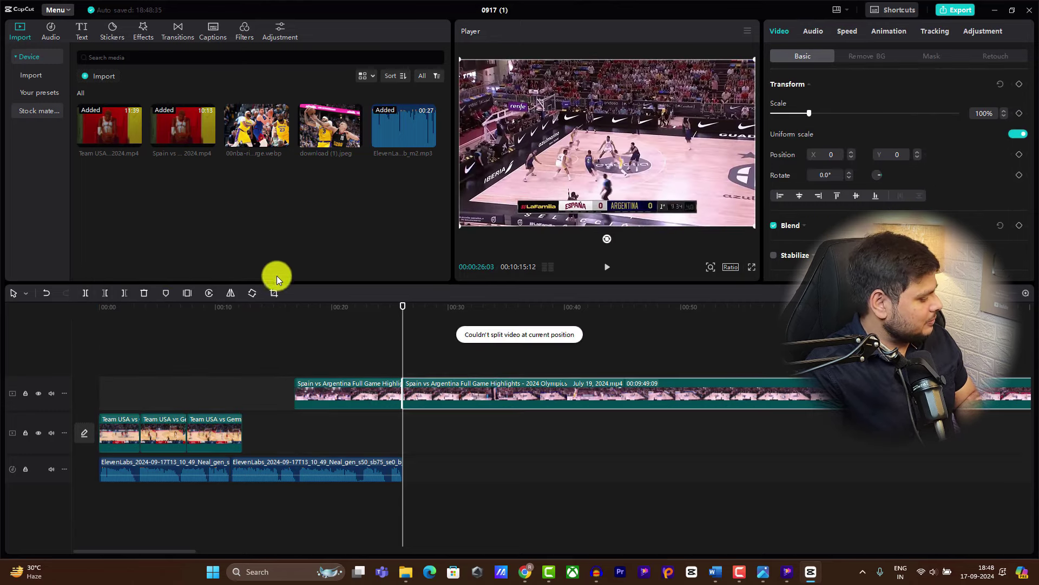
left_click_drag(404, 328, 627, 341)
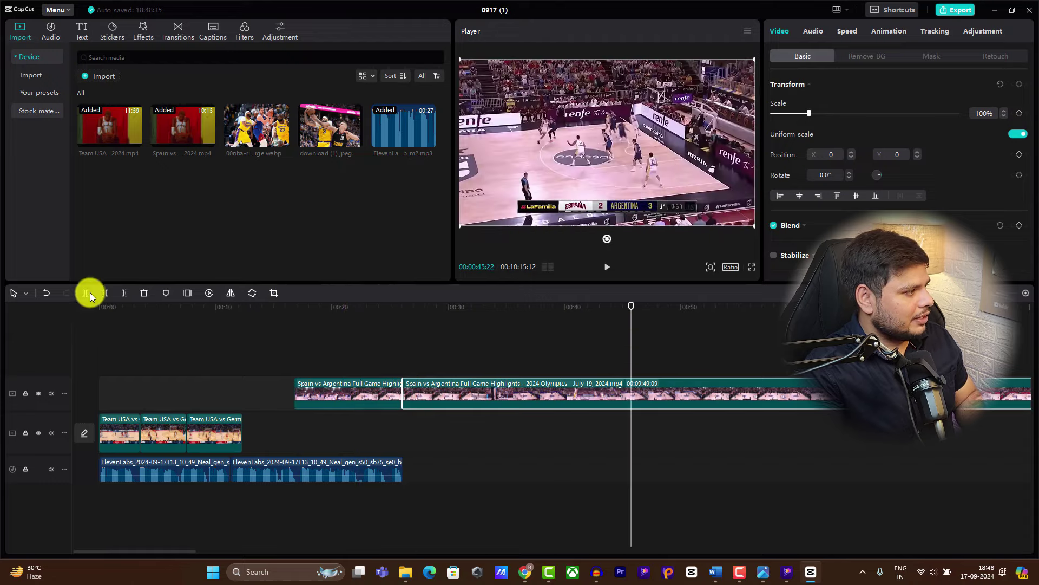
left_click(87, 292)
left_click(523, 410)
key("Delete")
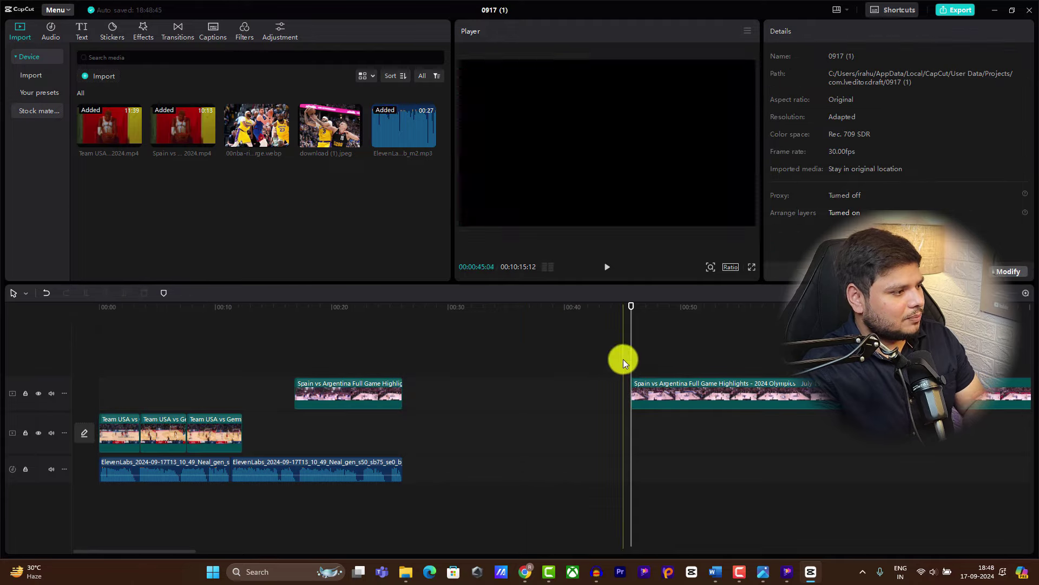
- Split the remaining long Spain vs Argentina clip at 00:00:57:13 and delete everything after the cut
left_click_drag(623, 359, 764, 348)
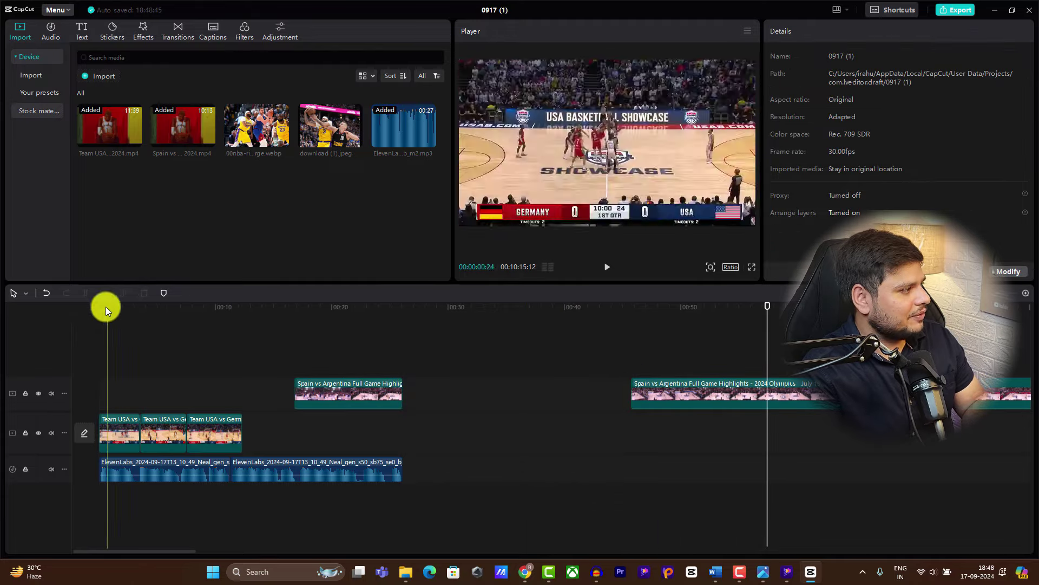
left_click(650, 391)
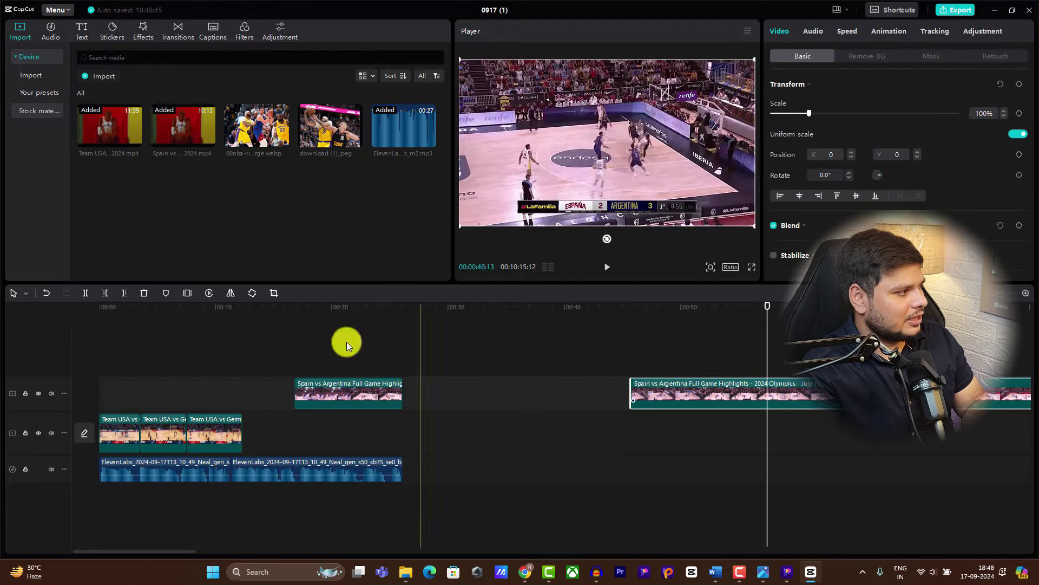
left_click(89, 290)
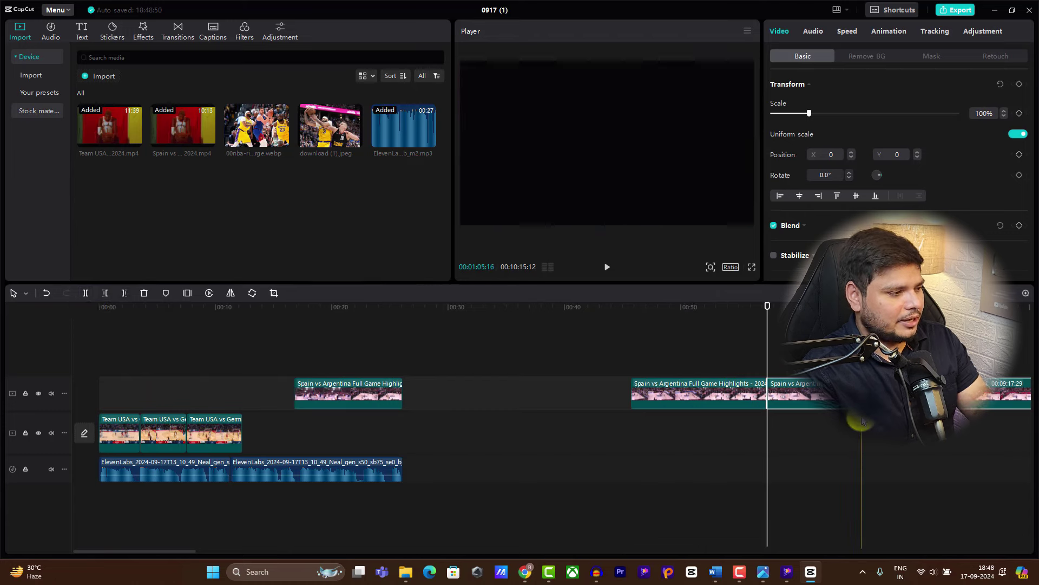
key("Delete")
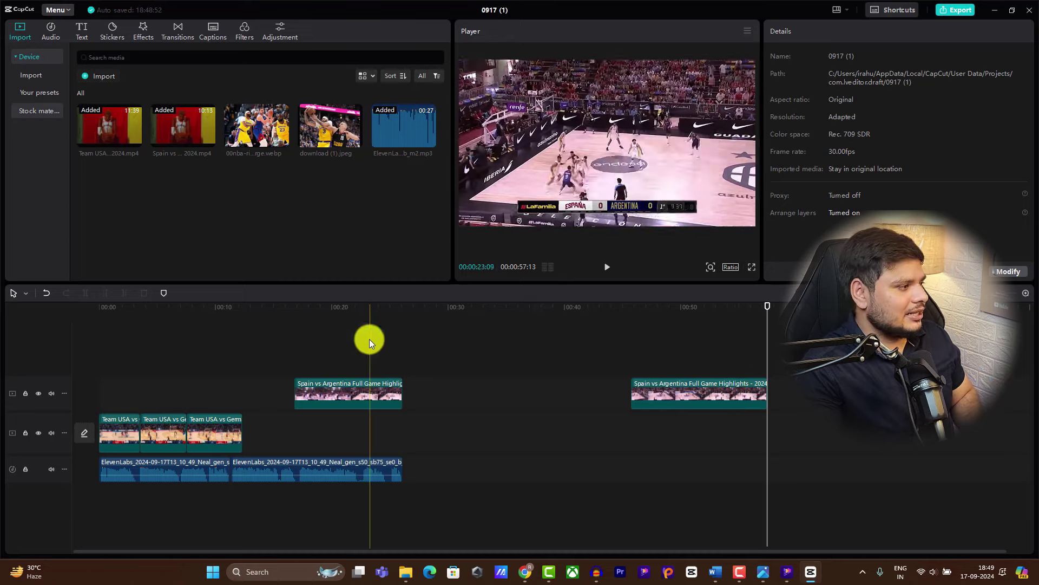
- Move the two Spain vs Argentina clips onto the main track, between the first and second Team USA vs Germany clips
left_click_drag(339, 391, 158, 434)
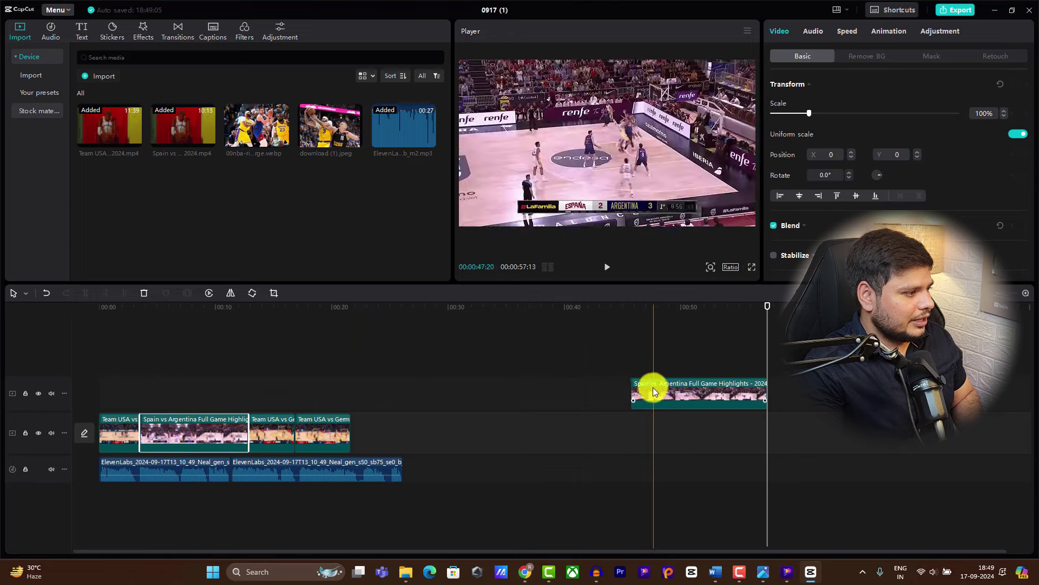
left_click_drag(652, 391, 261, 427)
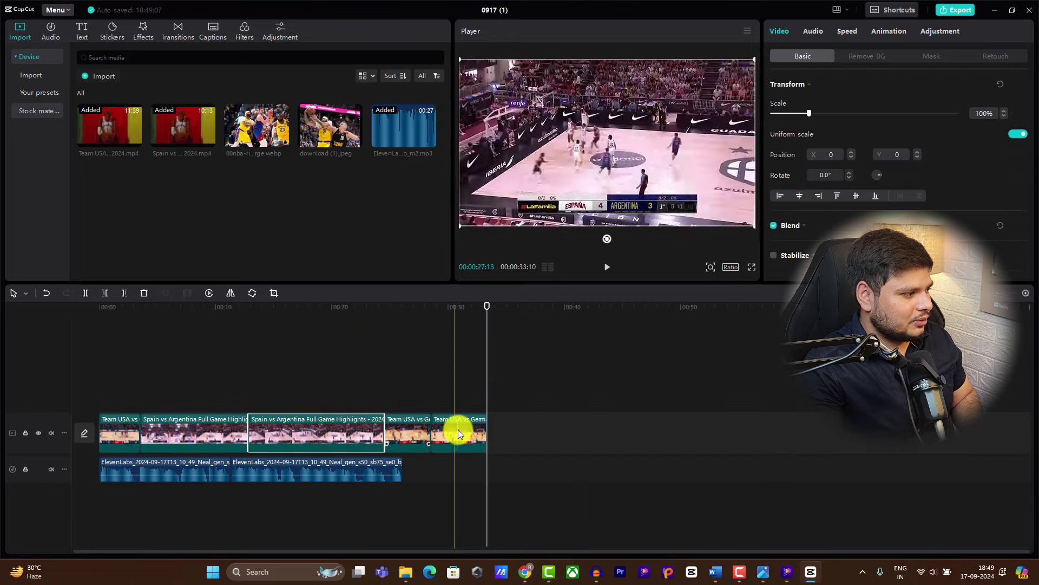
- Delete the last Team USA vs Germany clip and trim the end of the one before it to the voiceover's end, 00:00:26:03
left_click(458, 430)
key("Delete")
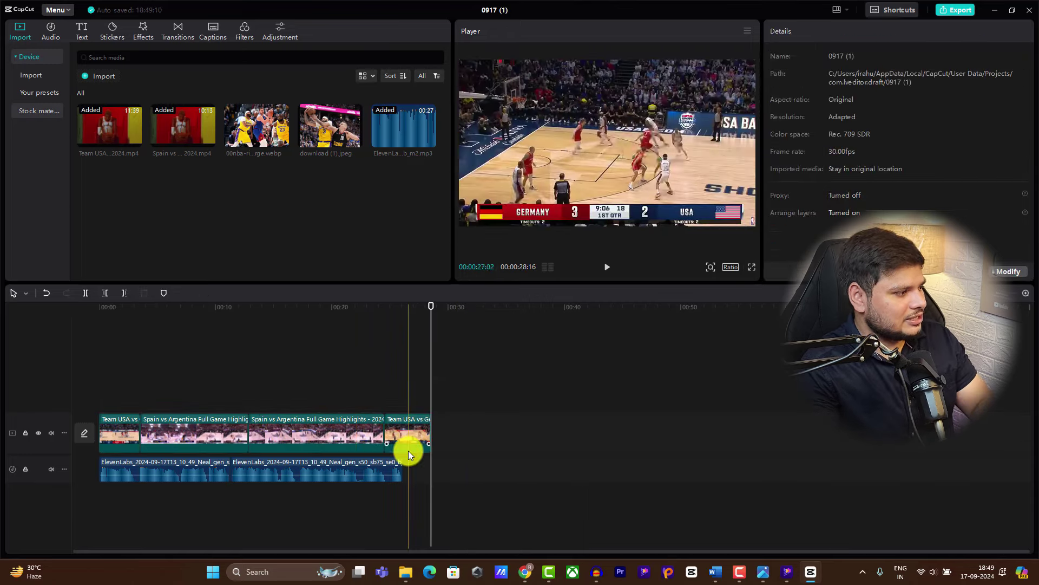
left_click_drag(428, 430, 401, 431)
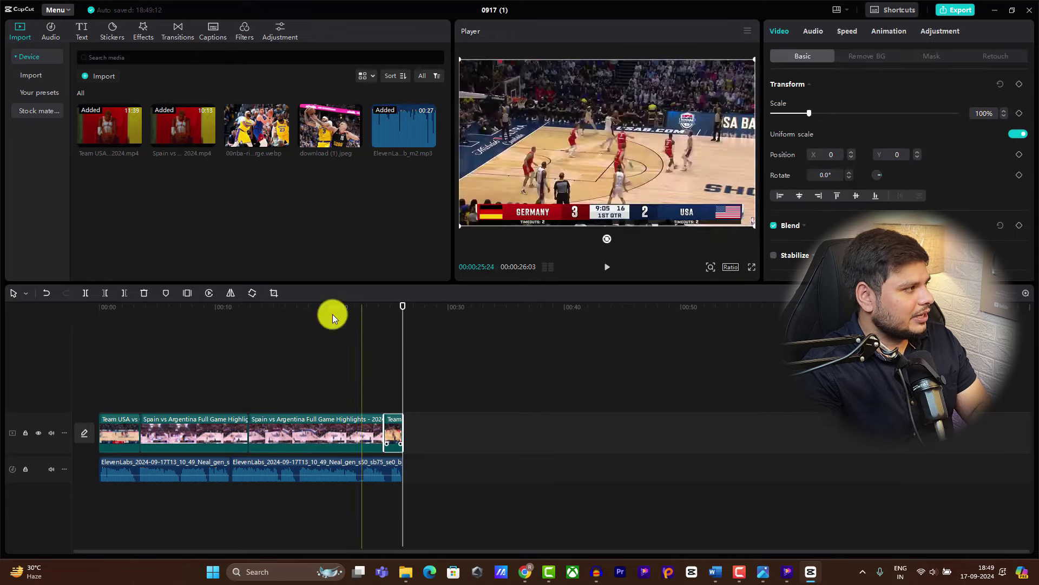
- Insert the 00nba image after the first Team USA clip and the download (1).jpeg image between the two Spain vs Argentina clips
left_click_drag(246, 131, 137, 430)
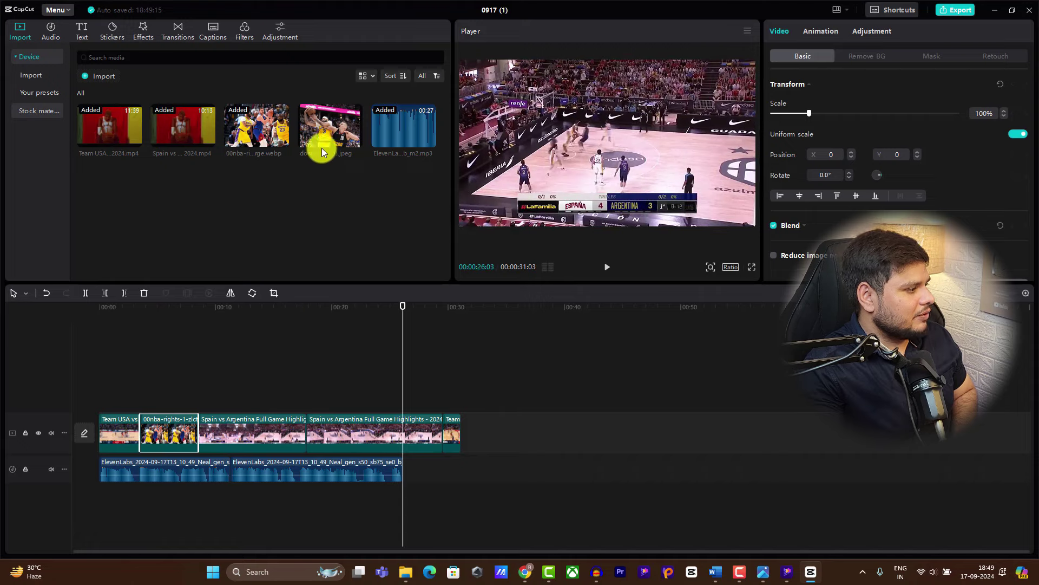
left_click_drag(322, 135, 306, 432)
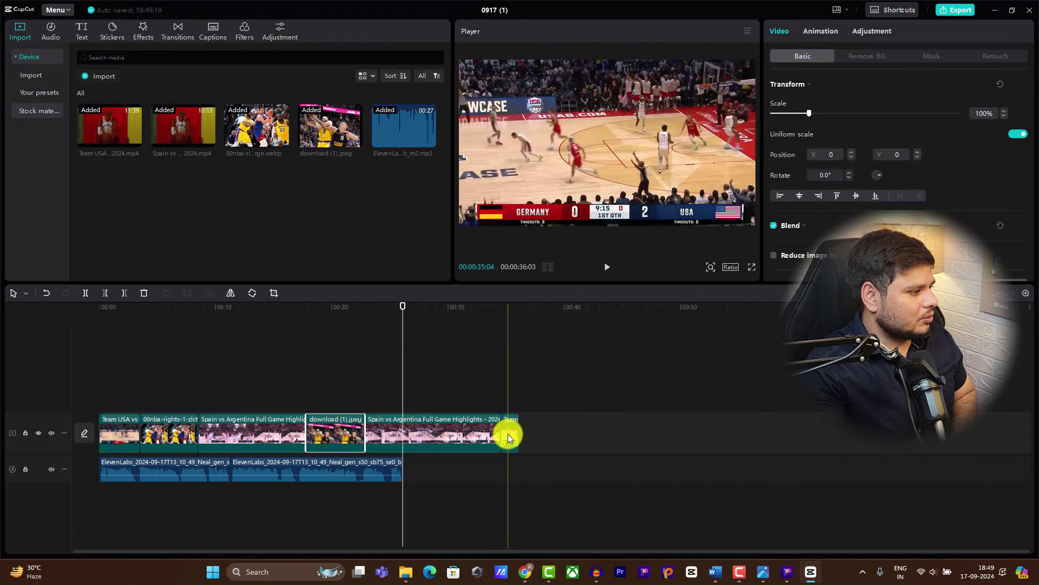
- Move the last Team USA clip directly after the download (1).jpeg image and trim the final Spain vs Argentina clip to end at 00:00:26:03
left_click_drag(507, 433, 370, 428)
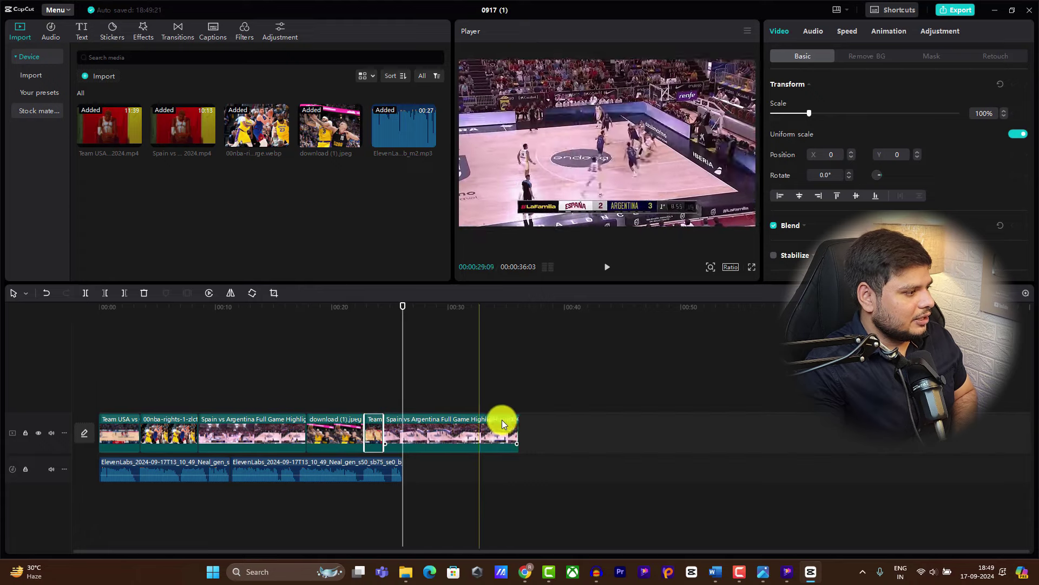
left_click_drag(518, 428, 403, 431)
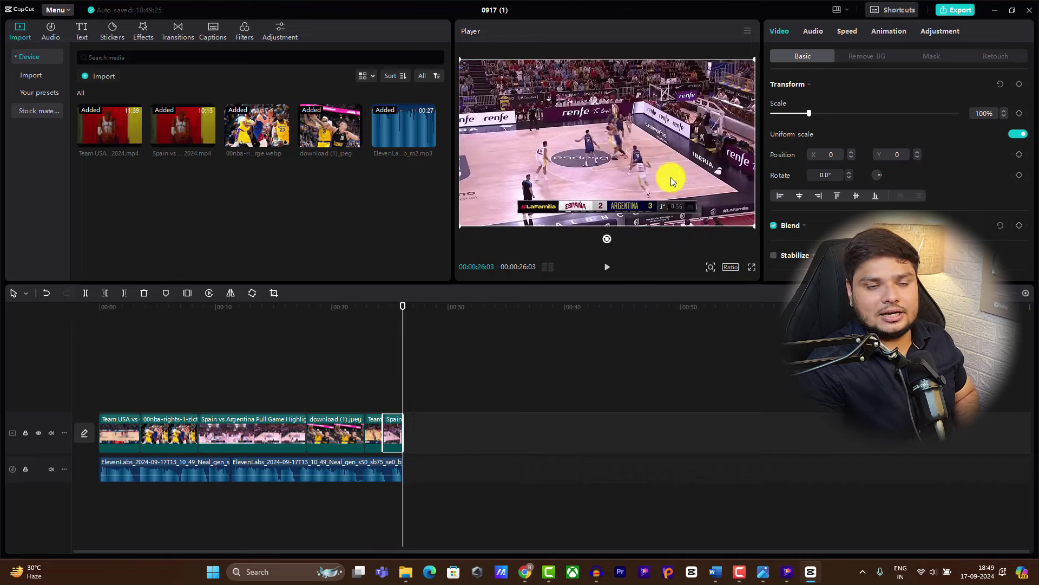
- Add the Noise 2 effect over the full first Team USA clip and place the Leak 2 light effect directly after it
left_click(145, 33)
left_click_drag(107, 107, 94, 407)
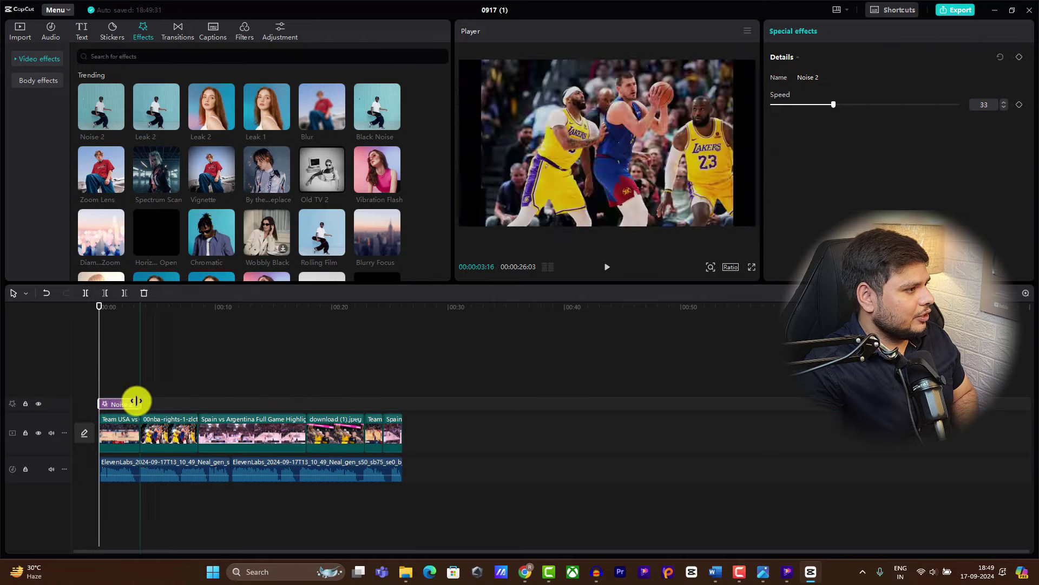
left_click(16, 58)
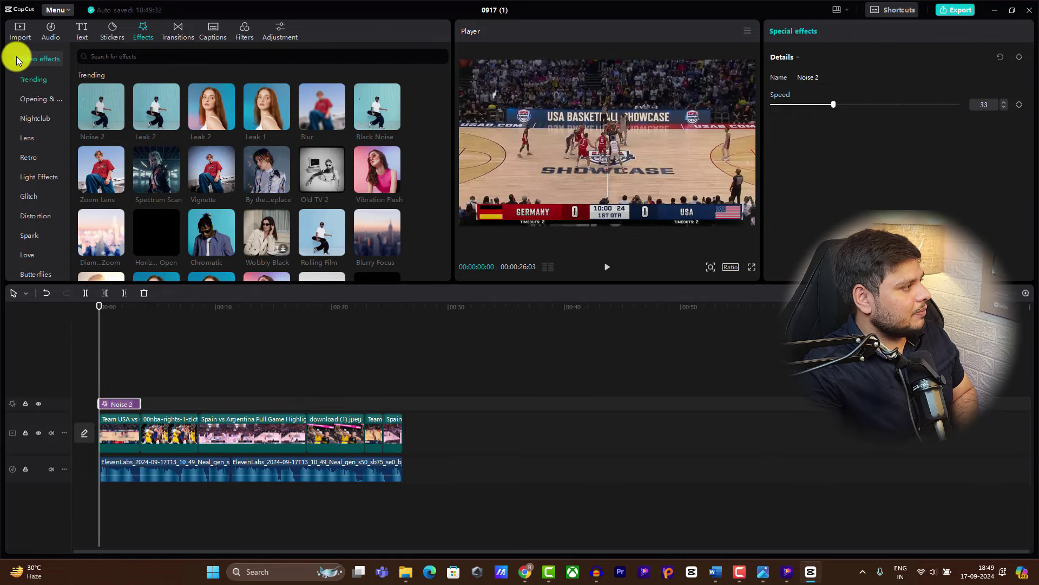
left_click(29, 178)
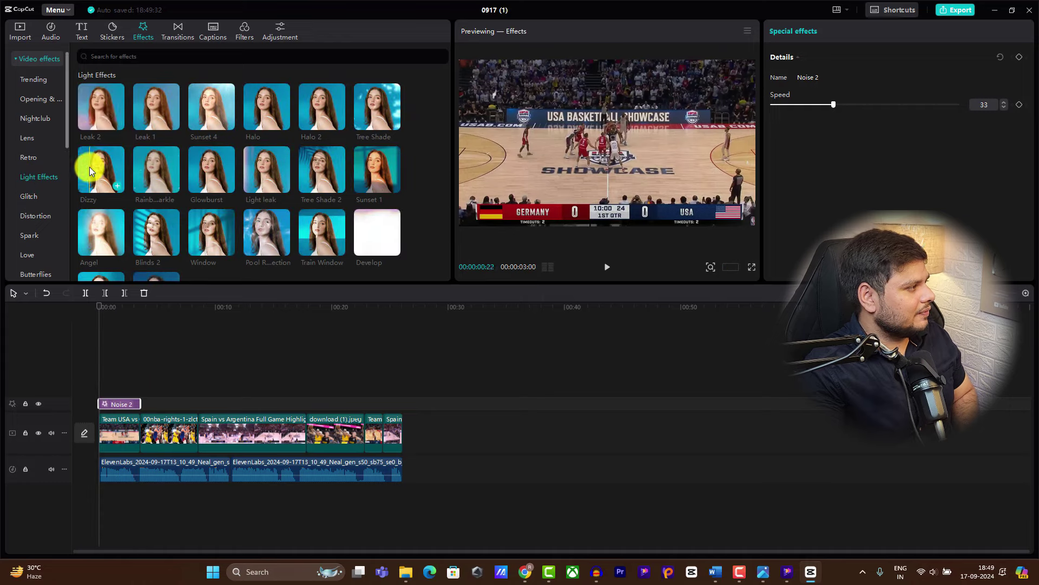
left_click_drag(92, 110, 142, 403)
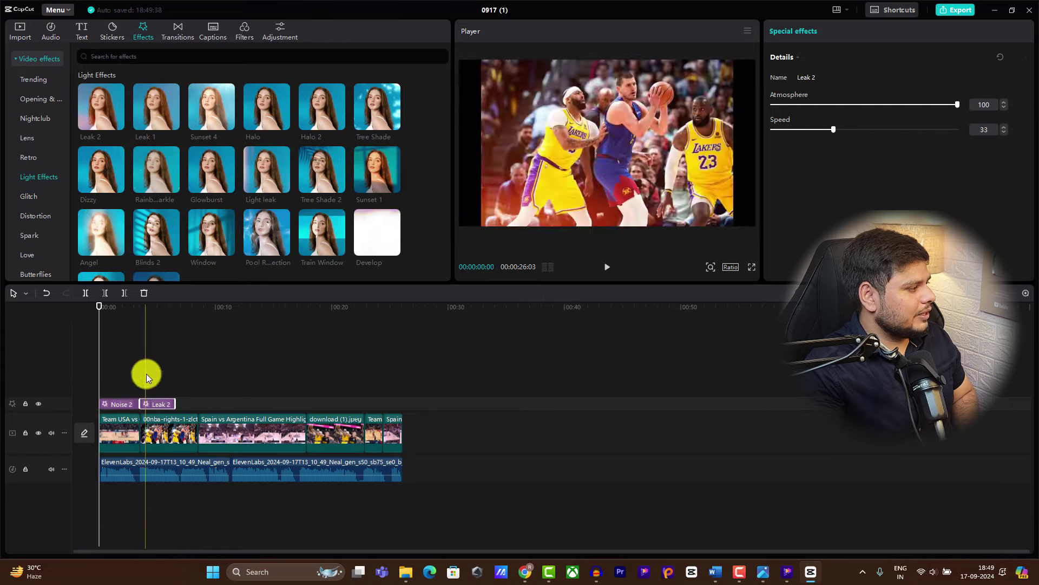
- Add the retro effects Black Noise, Rolling Film, Tom Frames, Nostalgic Light and Retro DV 2 in sequence after the Leak 2 effect
left_click(30, 158)
left_click_drag(215, 109, 214, 409)
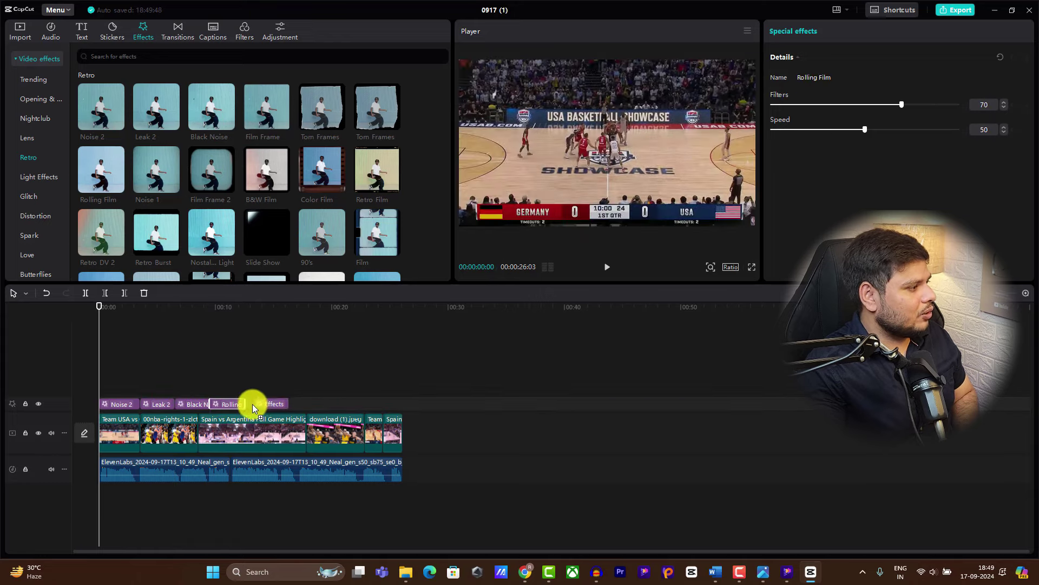
left_click_drag(245, 404, 247, 404)
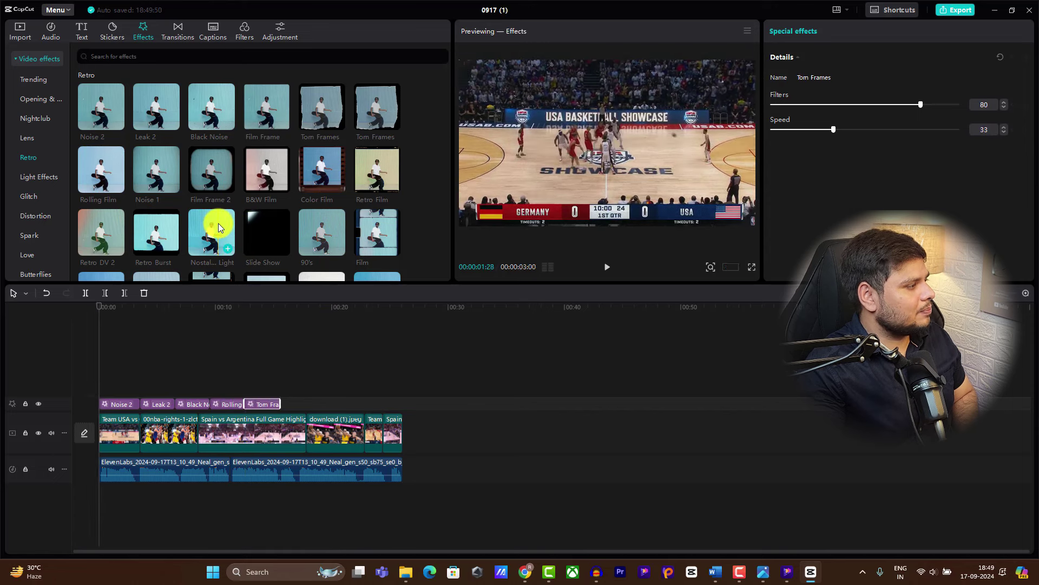
left_click_drag(255, 264, 266, 388)
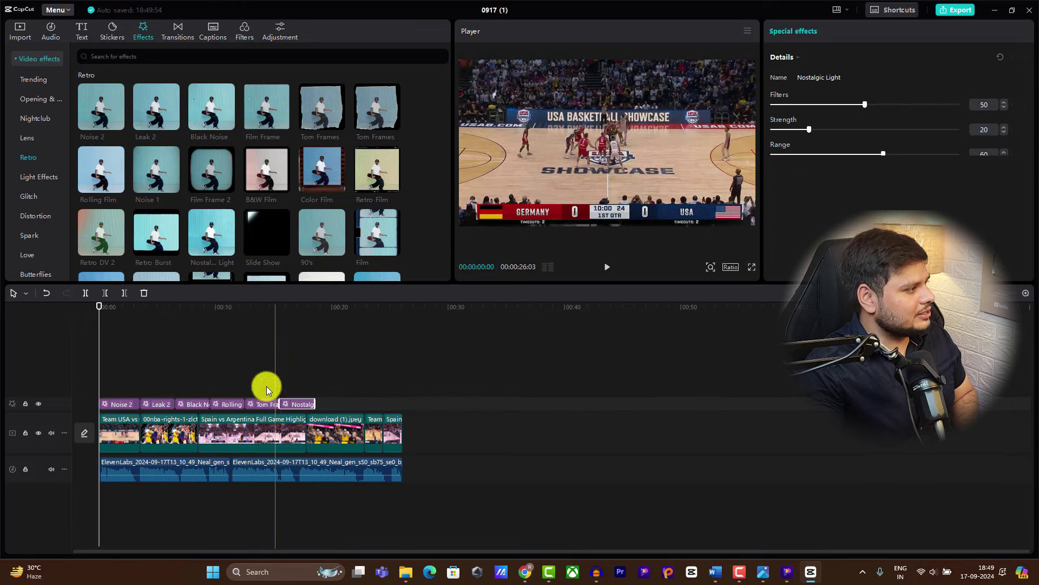
left_click_drag(108, 233, 320, 410)
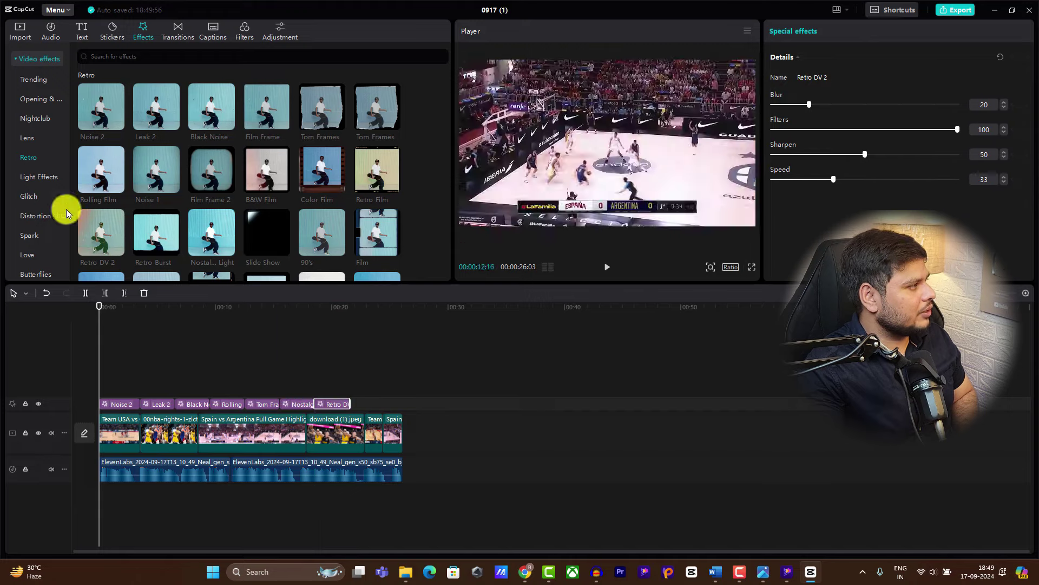
- Place the Rainbow Sparkle and Dizzy light effects on a second effects track over the closing clips
left_click(40, 100)
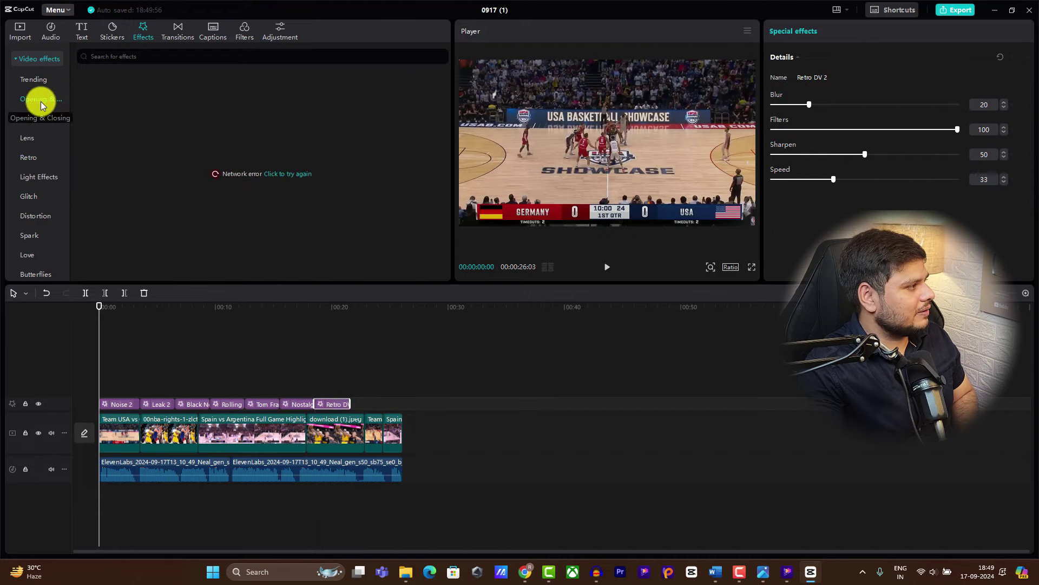
left_click(37, 199)
left_click(39, 177)
left_click_drag(153, 167, 349, 389)
left_click_drag(144, 200, 388, 390)
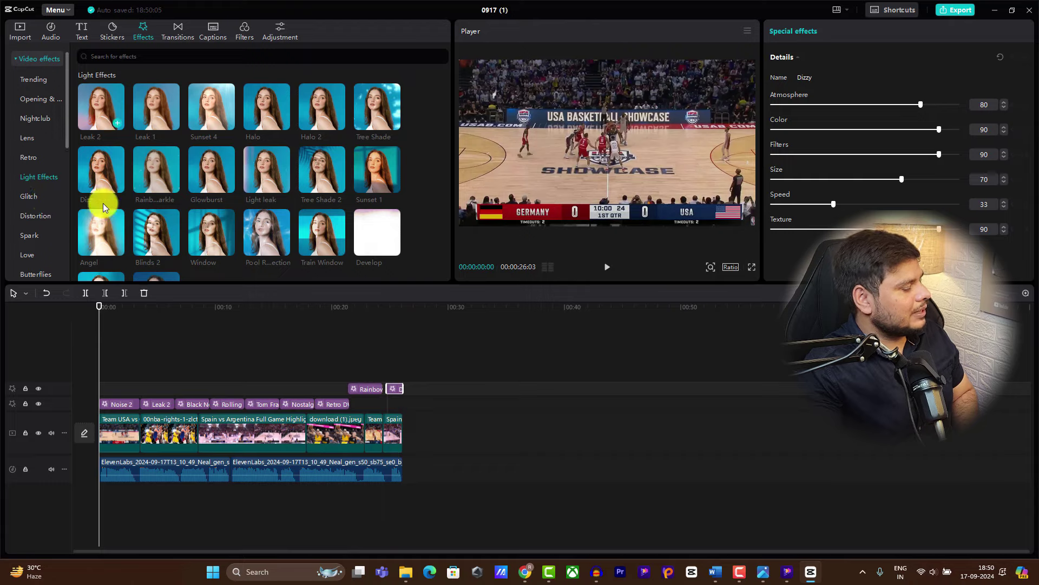
left_click(91, 98)
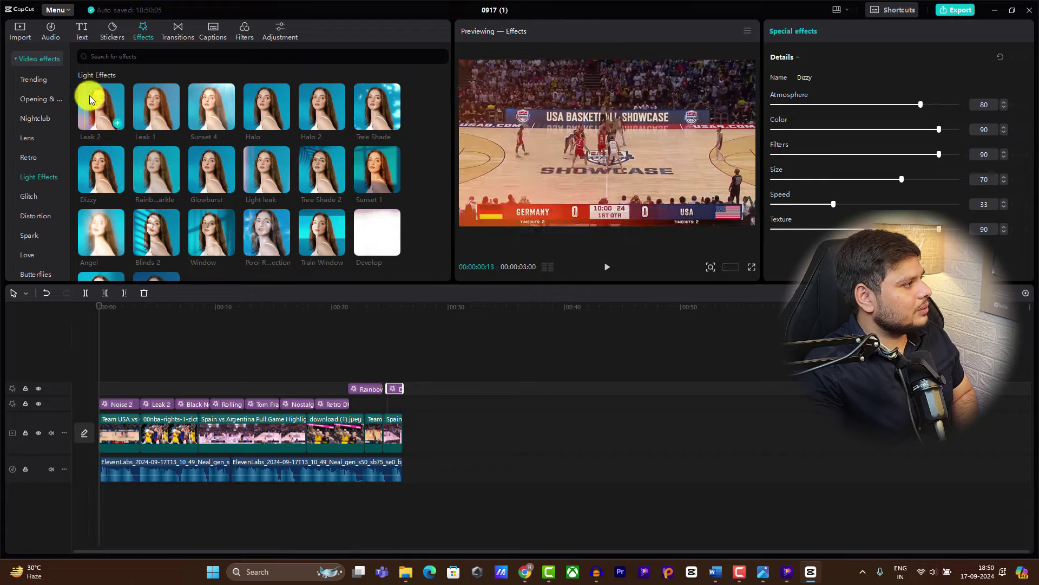
- Add a 0.5 s Mix transition between the first Team USA clip and the 00nba image, plus a light-effect transition after that image
left_click(164, 34)
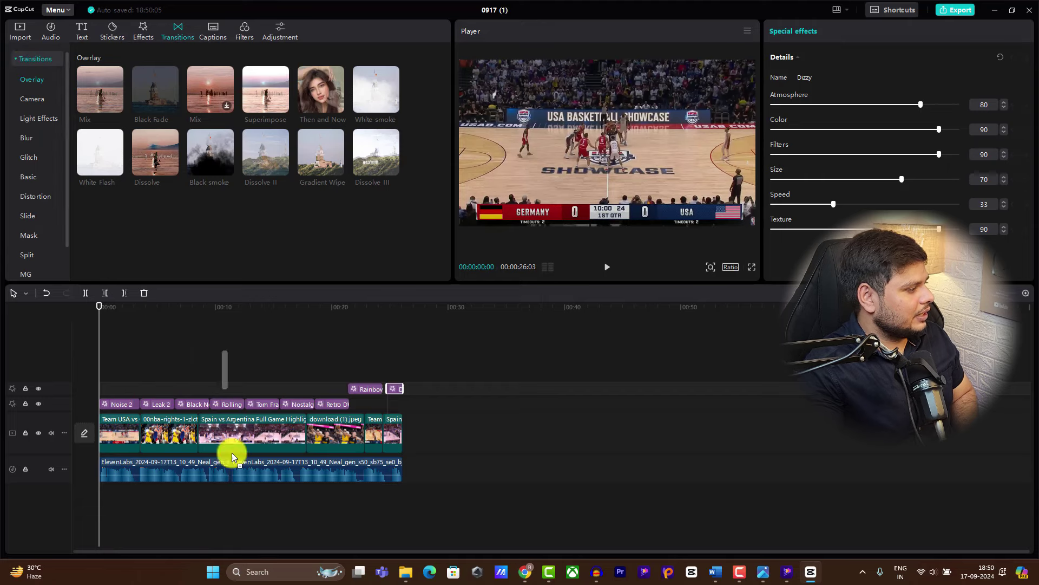
left_click_drag(139, 444, 134, 438)
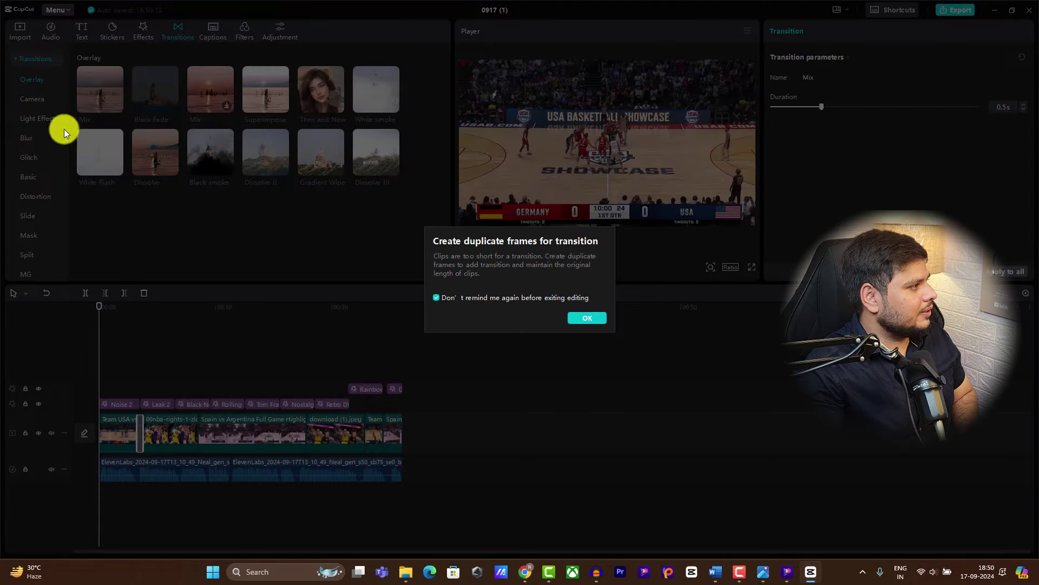
left_click(568, 317)
left_click(32, 119)
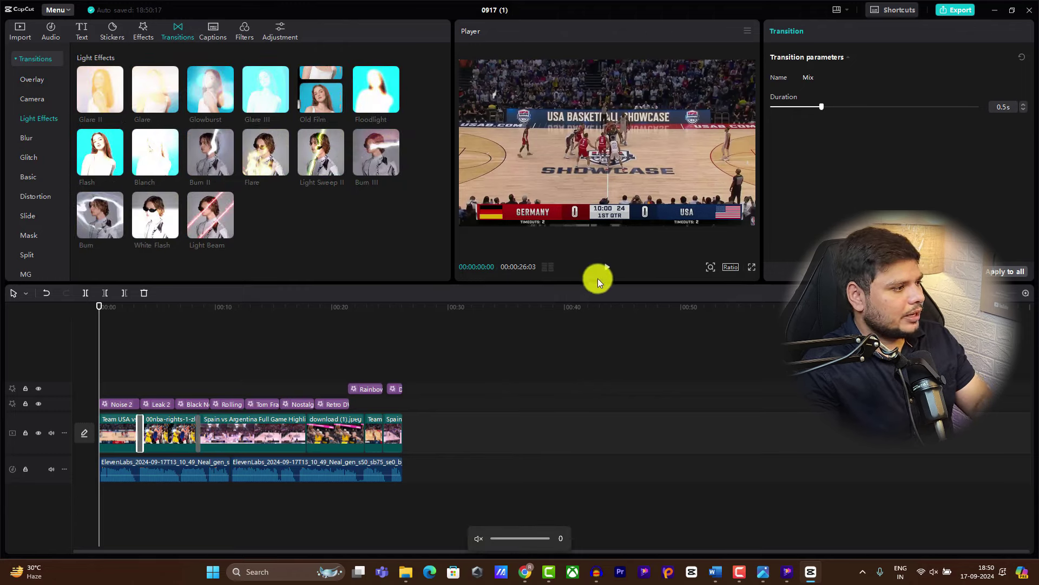
- Play the edited video from the start to check the clips, effects and transitions
left_click(605, 269)
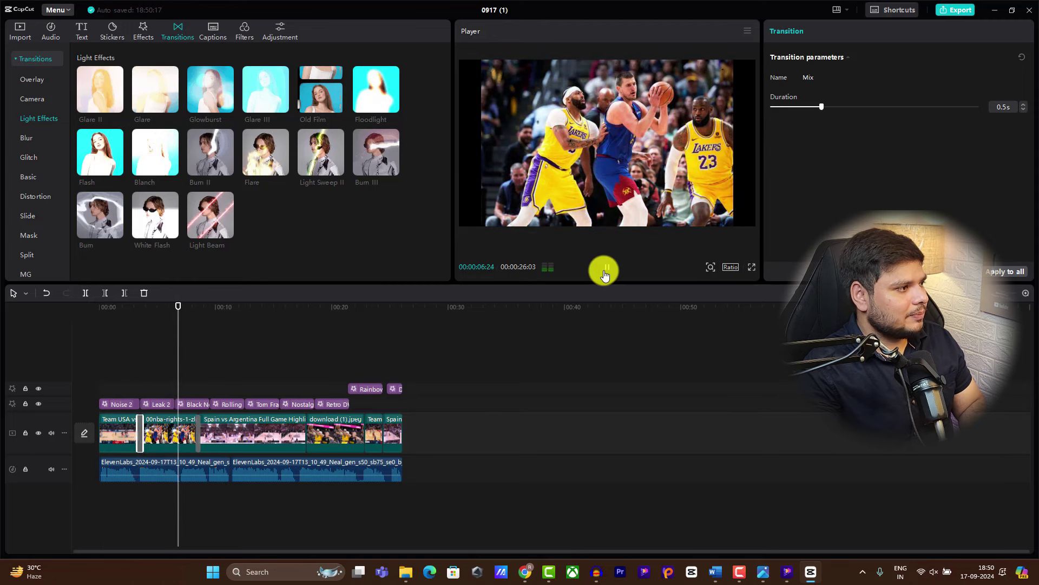
left_click(606, 269)
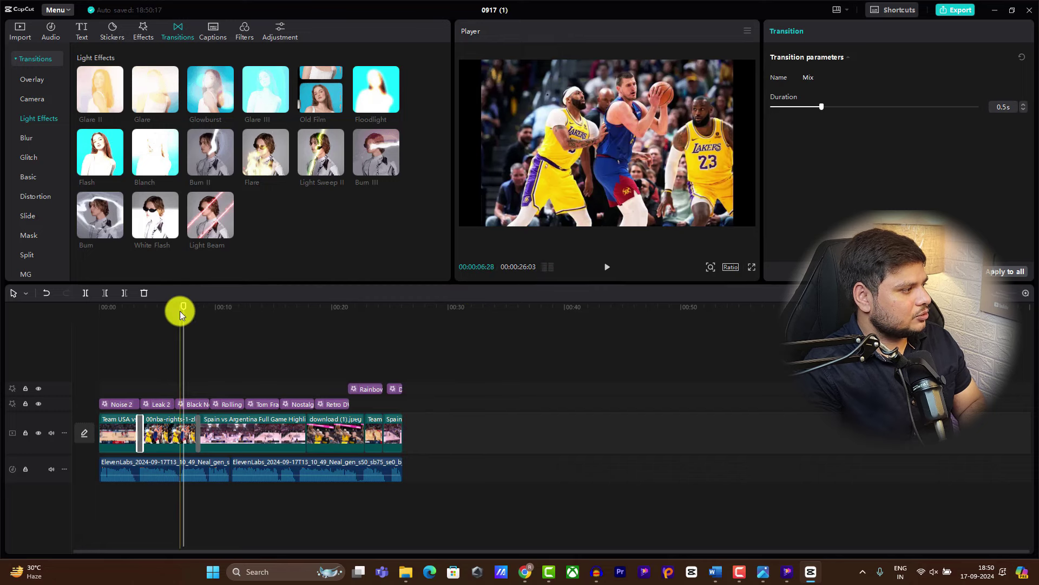
left_click(601, 277)
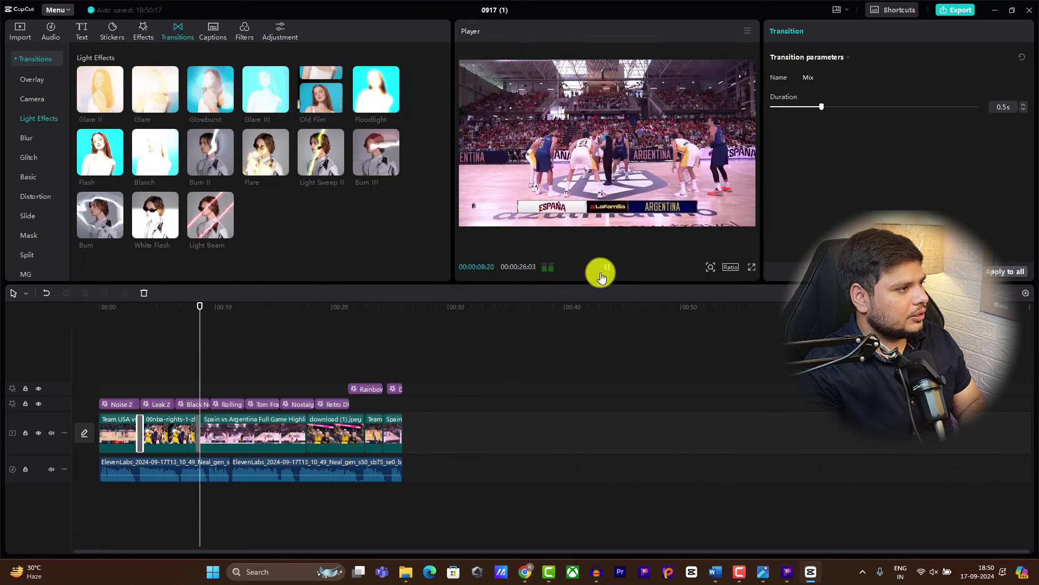